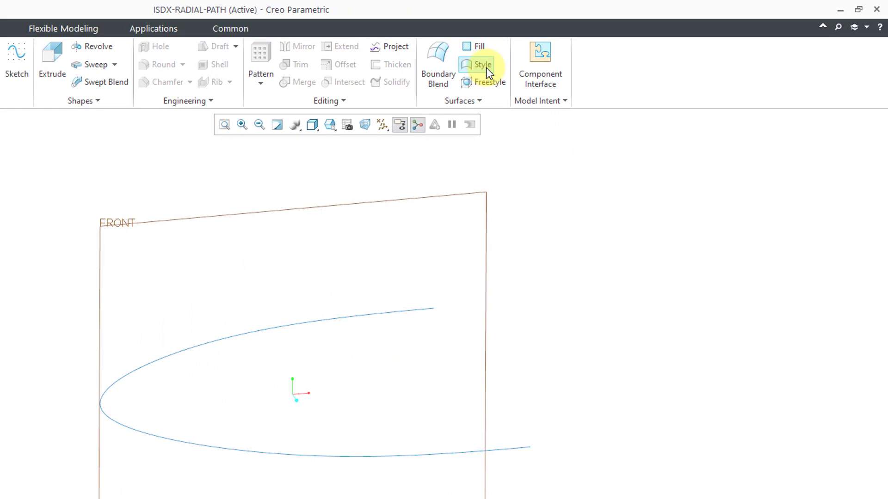
# Start a Style feature and begin a new style curve, CF-15, on the TOP plane.
pyautogui.click(488, 67)
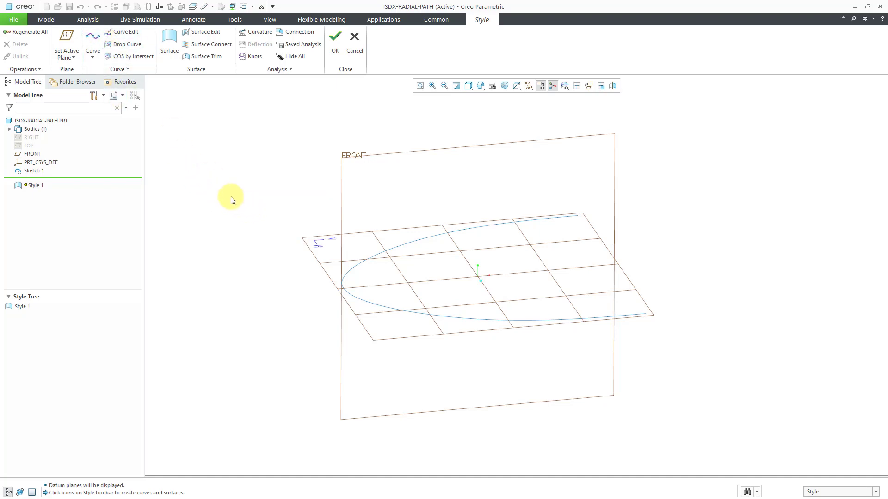
pyautogui.rightClick(227, 199)
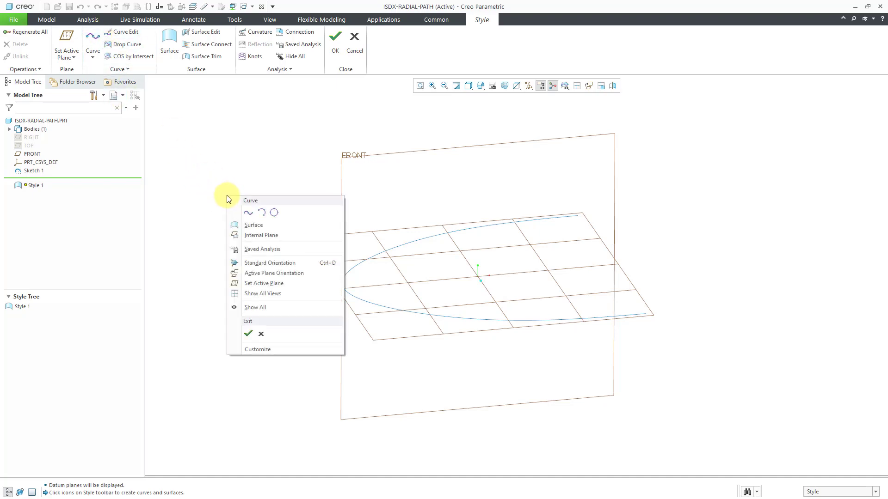
pyautogui.click(248, 213)
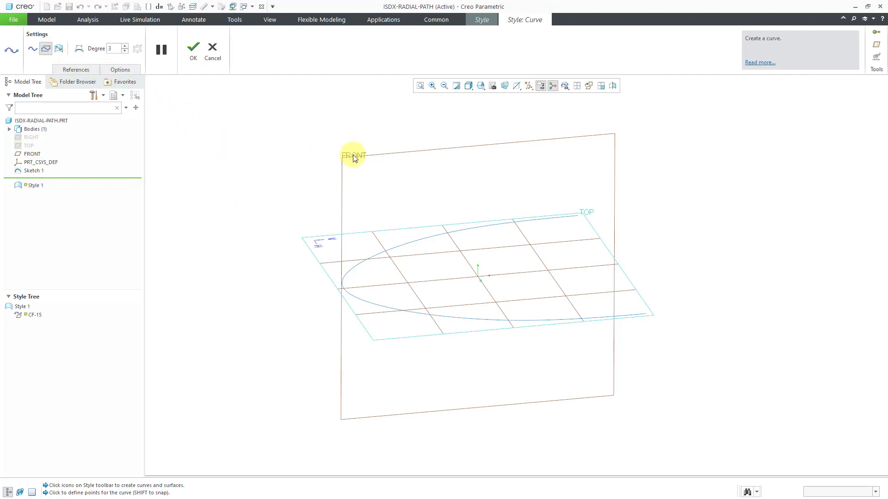
# Make FRONT the active plane for curve CF-15.
pyautogui.rightClick(283, 150)
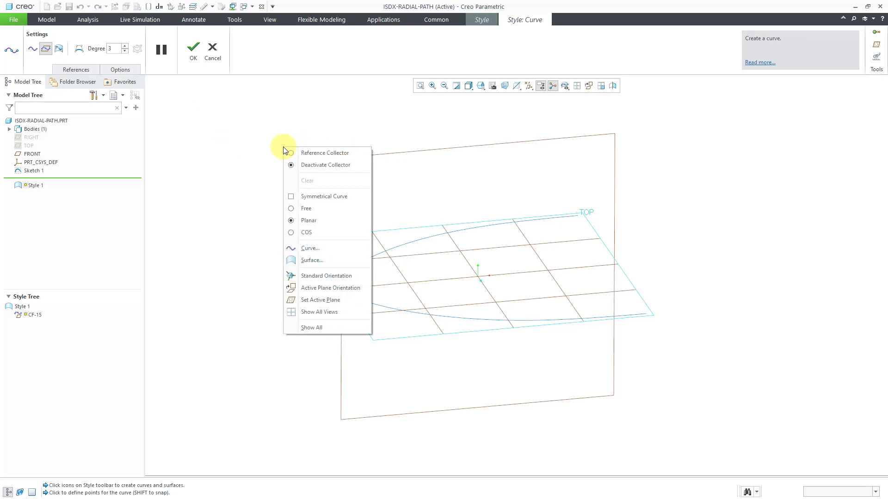
pyautogui.click(336, 299)
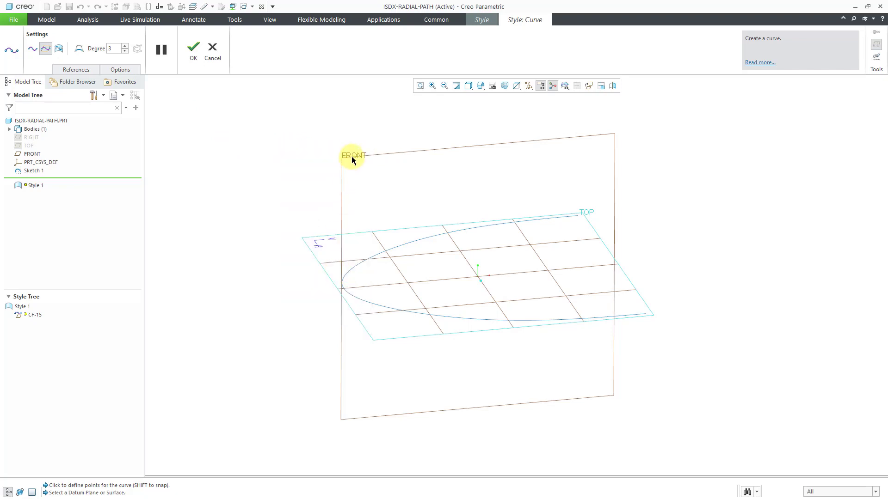
pyautogui.click(352, 158)
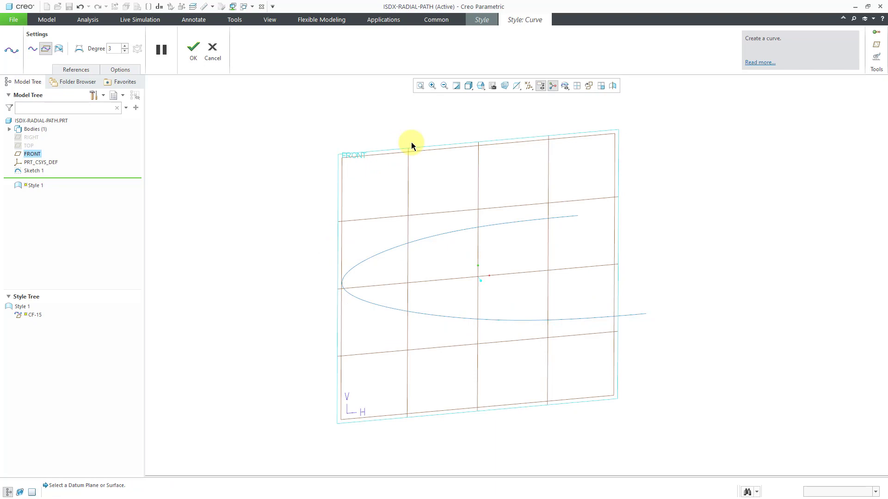
# Hide the datum planes and orient the view straight onto the FRONT plane.
pyautogui.click(529, 85)
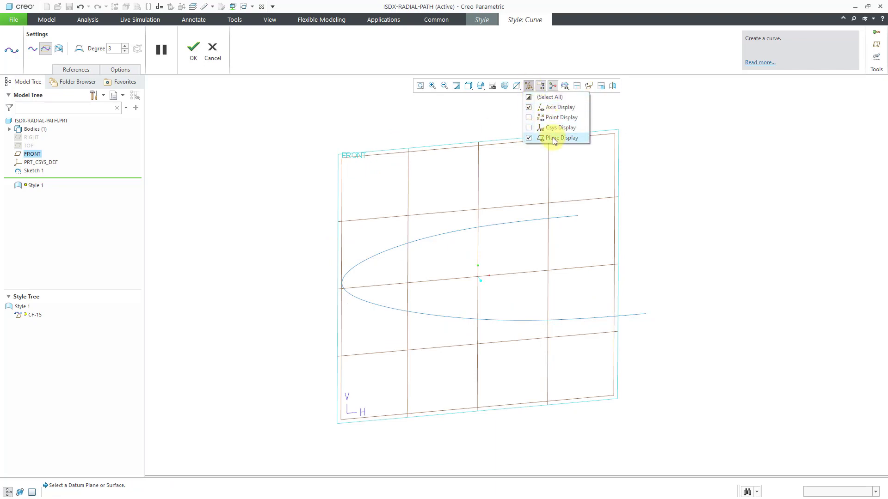
pyautogui.click(553, 137)
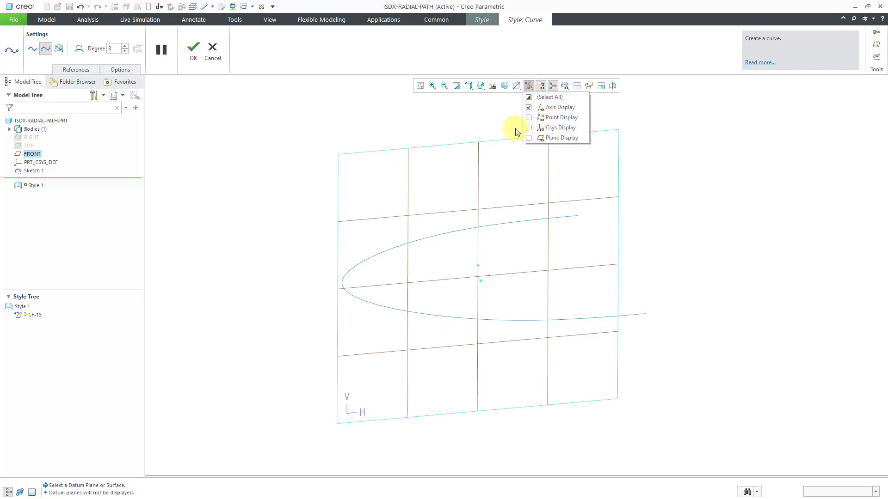
pyautogui.rightClick(407, 130)
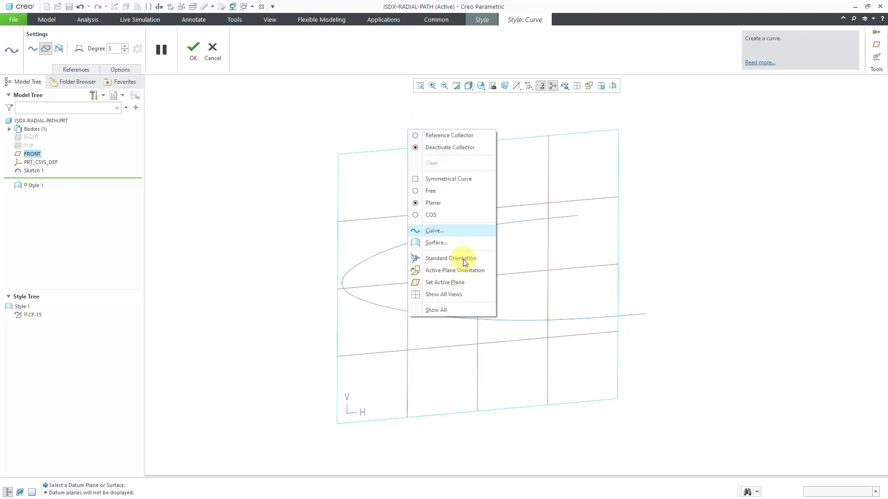
pyautogui.click(462, 272)
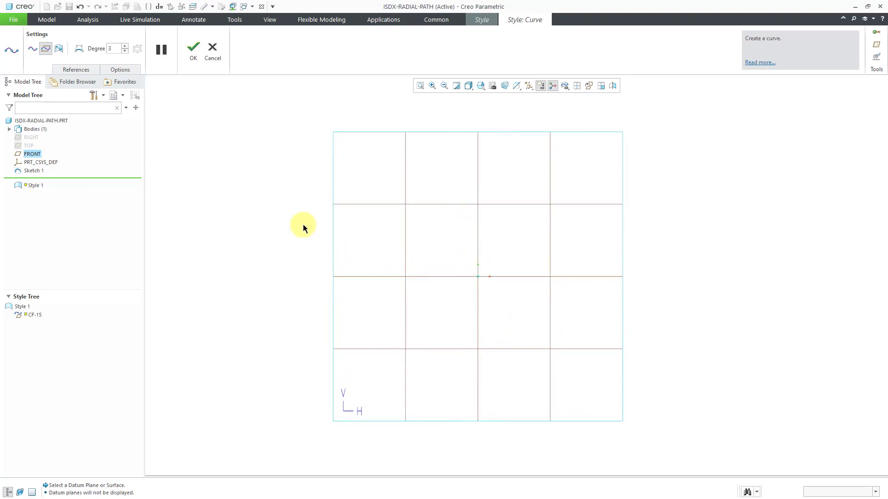
# Draw wavy curve CF-15 through four points across the FRONT grid and accept it.
pyautogui.click(269, 235)
pyautogui.click(476, 159)
pyautogui.click(559, 169)
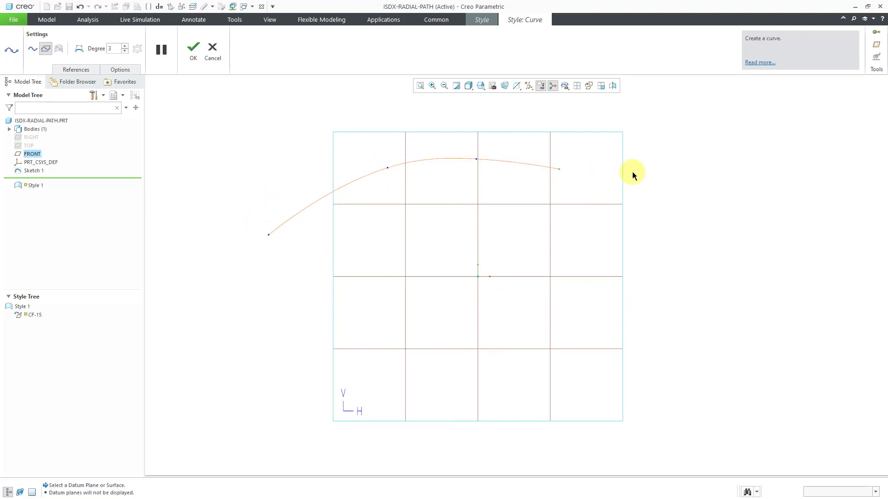
pyautogui.click(652, 174)
pyautogui.click(193, 49)
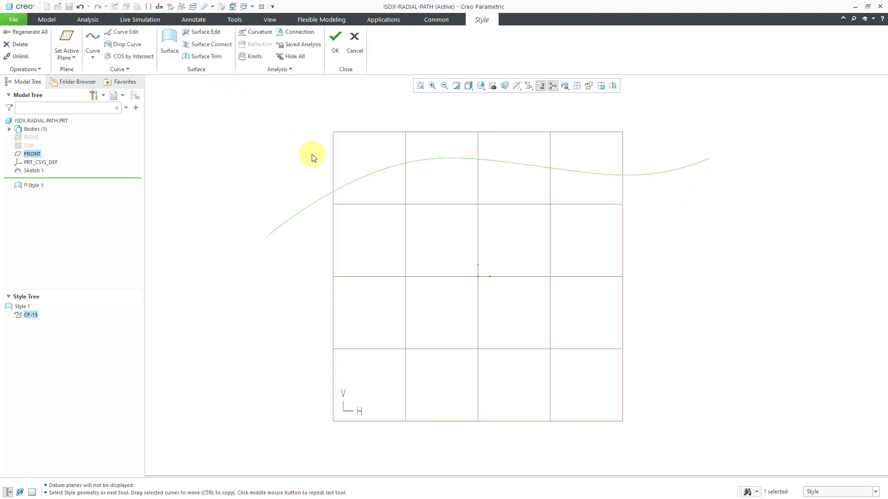
pyautogui.moveTo(312, 157)
pyautogui.mouseDown(button='middle')
pyautogui.moveTo(336, 170)
pyautogui.moveTo(320, 173)
pyautogui.moveTo(343, 168)
pyautogui.moveTo(325, 176)
pyautogui.mouseUp(button='middle')
pyautogui.click(321, 181)
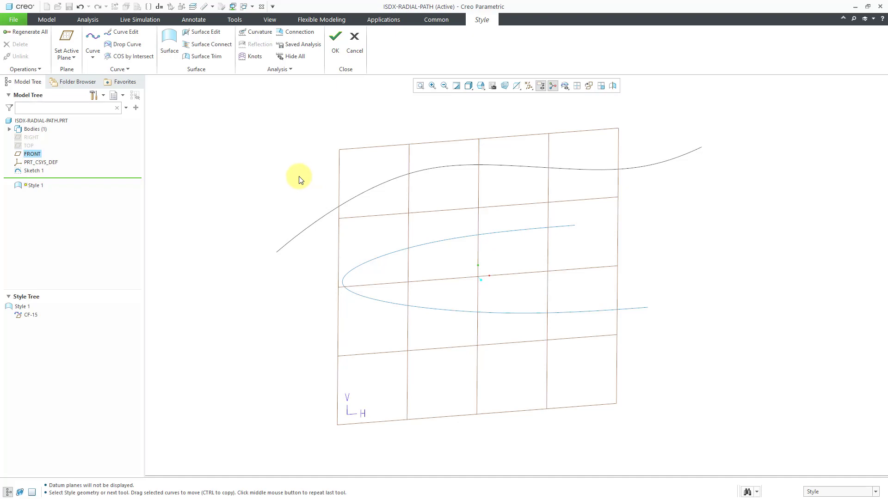
# Start curve CF-16 on a radial plane on the sketched curve at length ratio 0.891008.
pyautogui.rightClick(256, 164)
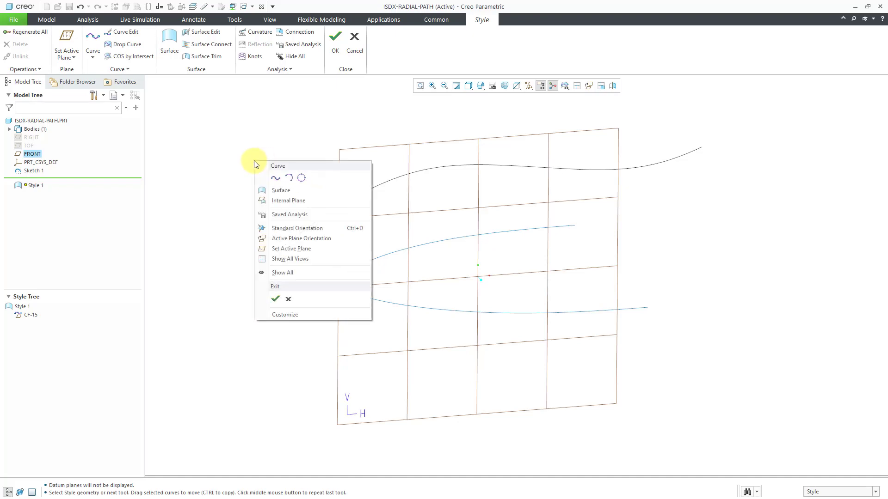
pyautogui.click(274, 178)
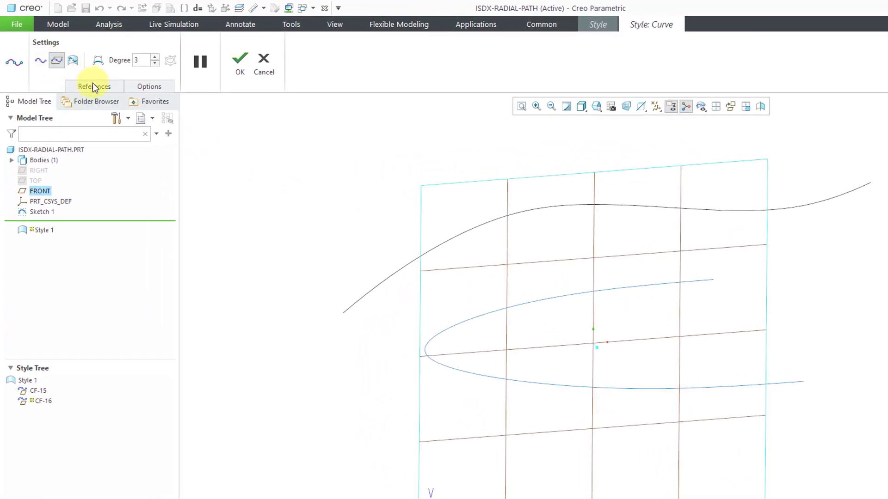
pyautogui.click(94, 87)
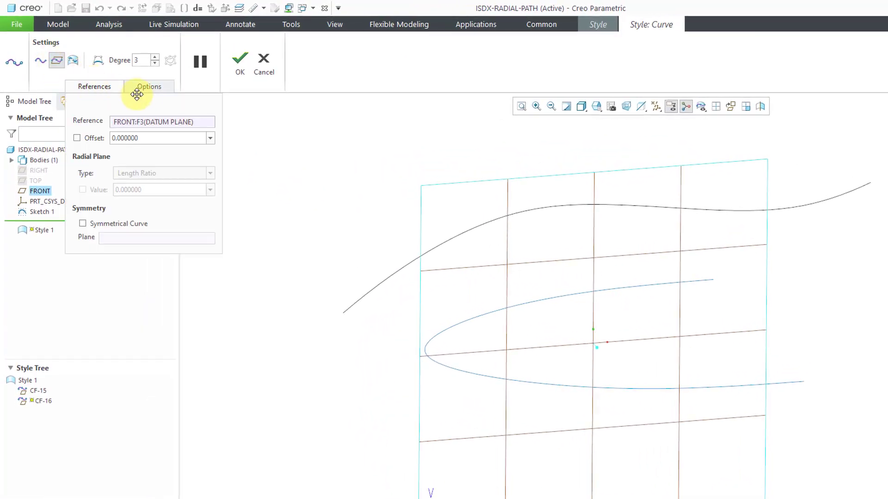
pyautogui.click(168, 123)
pyautogui.click(716, 386)
pyautogui.click(716, 387)
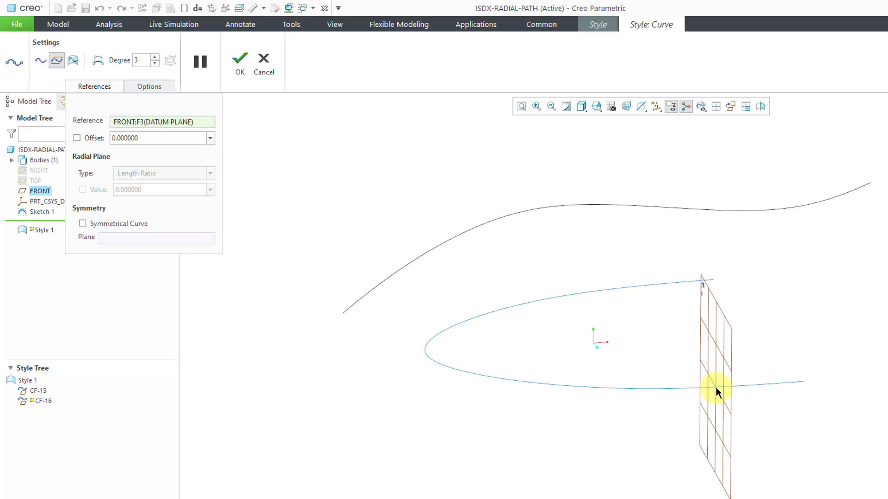
pyautogui.moveTo(704, 361)
pyautogui.mouseDown(button='middle')
pyautogui.moveTo(735, 357)
pyautogui.moveTo(719, 367)
pyautogui.moveTo(722, 348)
pyautogui.moveTo(717, 363)
pyautogui.mouseUp(button='middle')
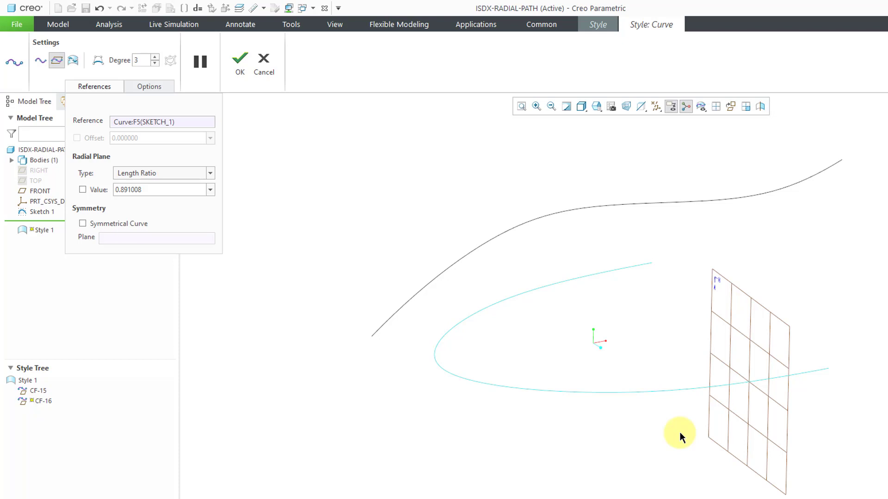
# Draw CF-16 from the sketch-curve intersection up through three points to end on CF-15.
pyautogui.moveTo(698, 406); pyautogui.dragTo(720, 408, button='middle')
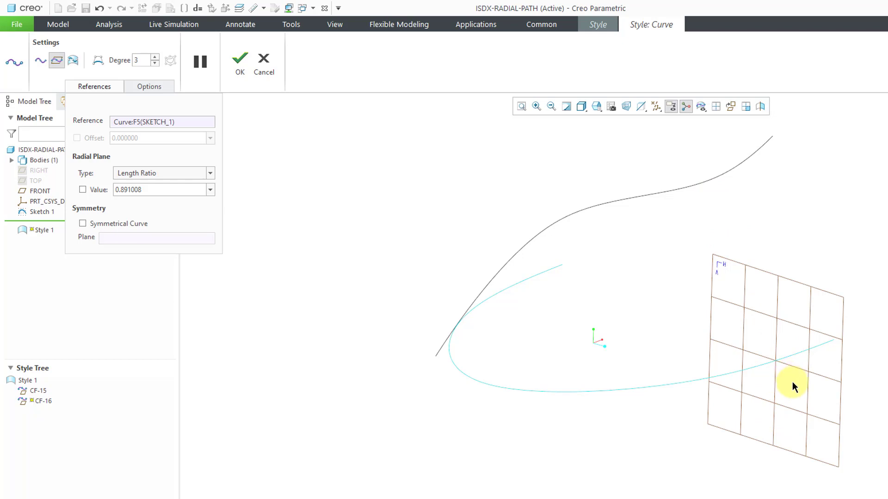
pyautogui.click(775, 362)
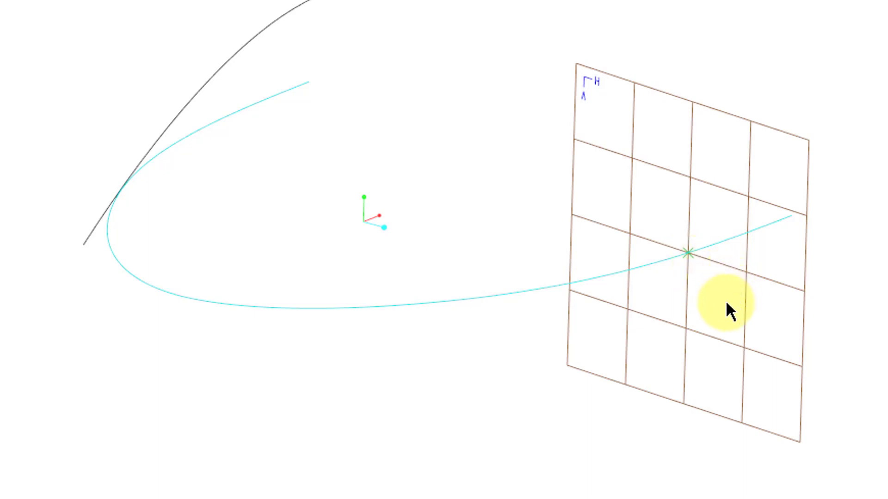
pyautogui.moveTo(706, 343); pyautogui.dragTo(786, 317, button='middle')
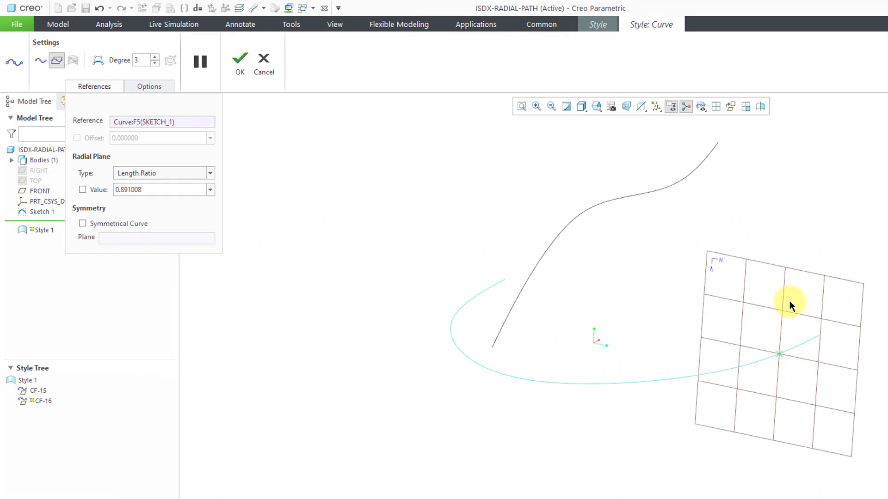
pyautogui.click(790, 296)
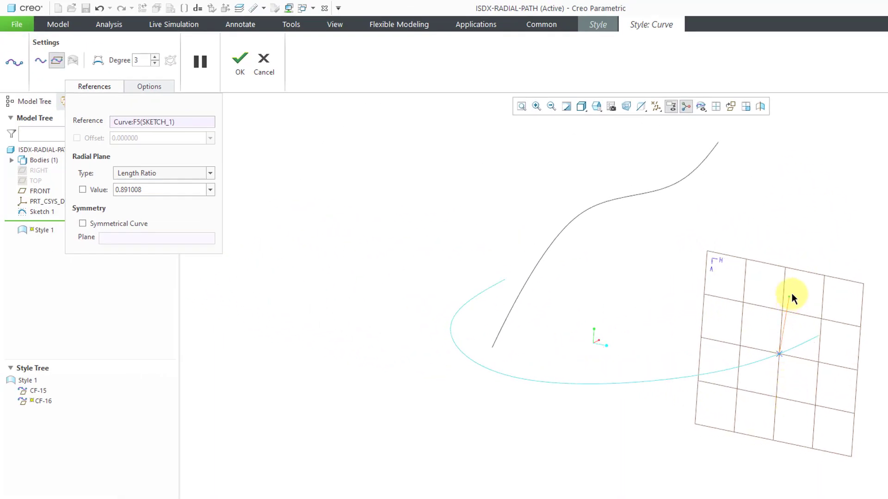
pyautogui.click(779, 219)
pyautogui.click(736, 188)
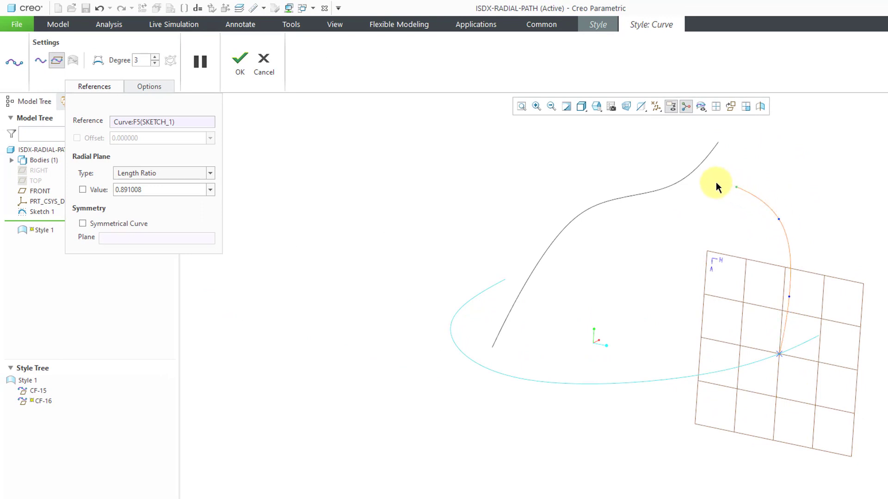
pyautogui.click(692, 174)
pyautogui.moveTo(703, 226)
pyautogui.mouseDown(button='middle')
pyautogui.moveTo(655, 223)
pyautogui.moveTo(695, 222)
pyautogui.moveTo(717, 238)
pyautogui.moveTo(703, 239)
pyautogui.mouseUp(button='middle')
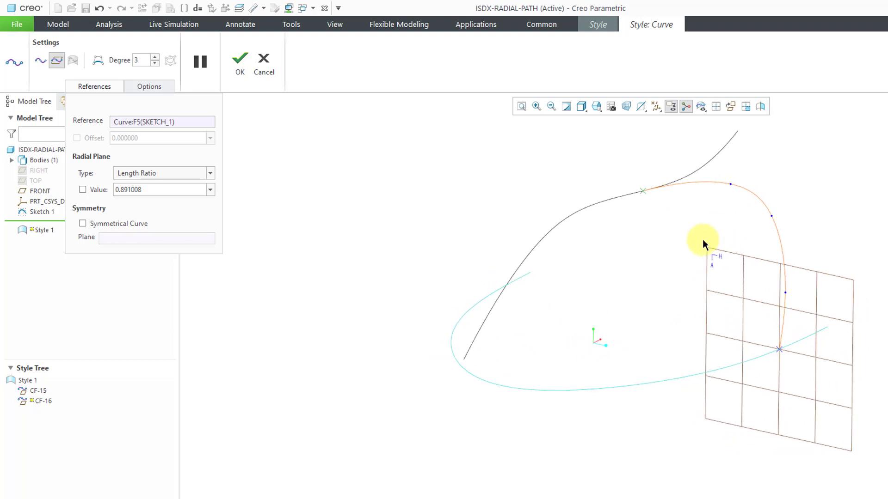
pyautogui.middleClick(672, 281)
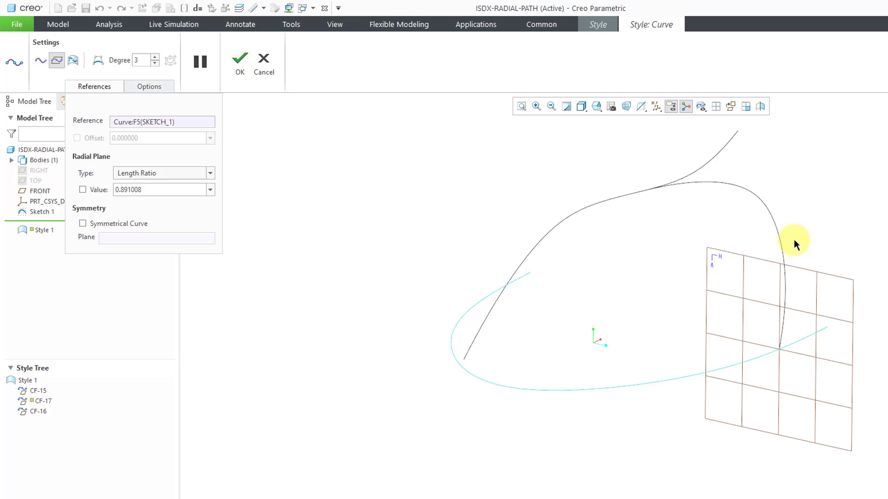
# Smooth CF-16's upper bend by moving two of its points down, then accept the edit.
pyautogui.middleClick(470, 195)
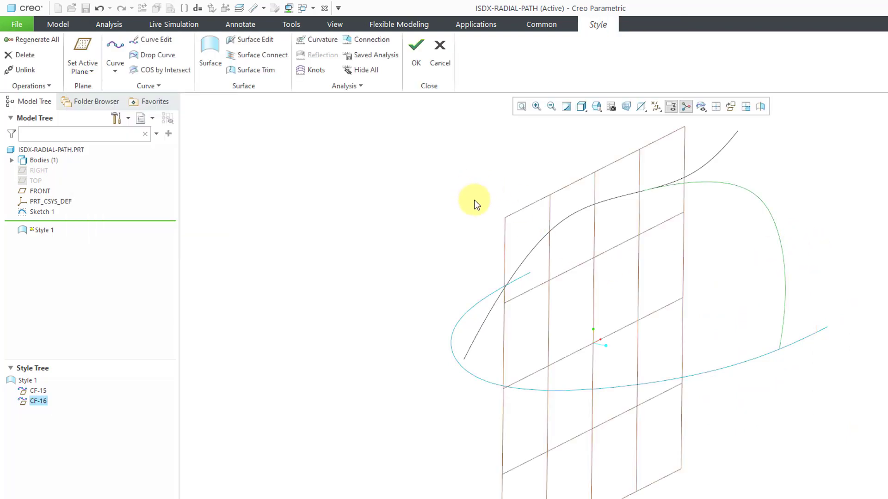
pyautogui.doubleClick(770, 211)
pyautogui.moveTo(770, 277); pyautogui.dragTo(784, 277, button='middle')
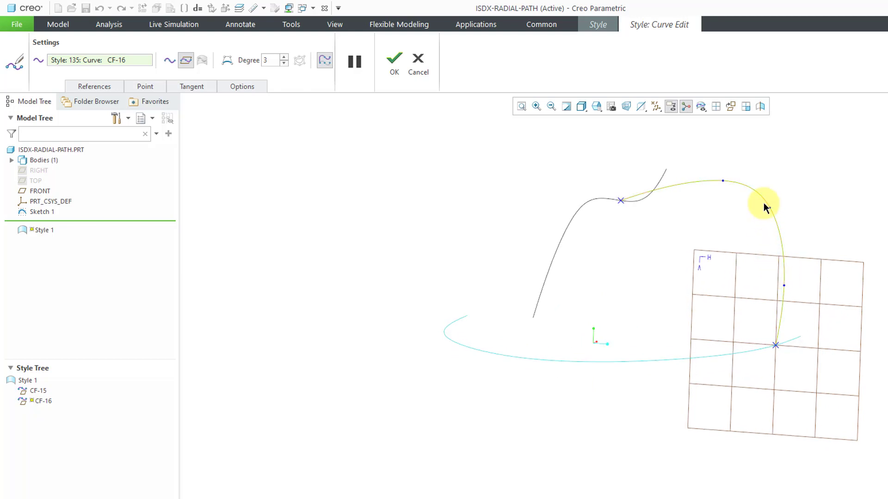
pyautogui.moveTo(769, 209); pyautogui.dragTo(769, 226)
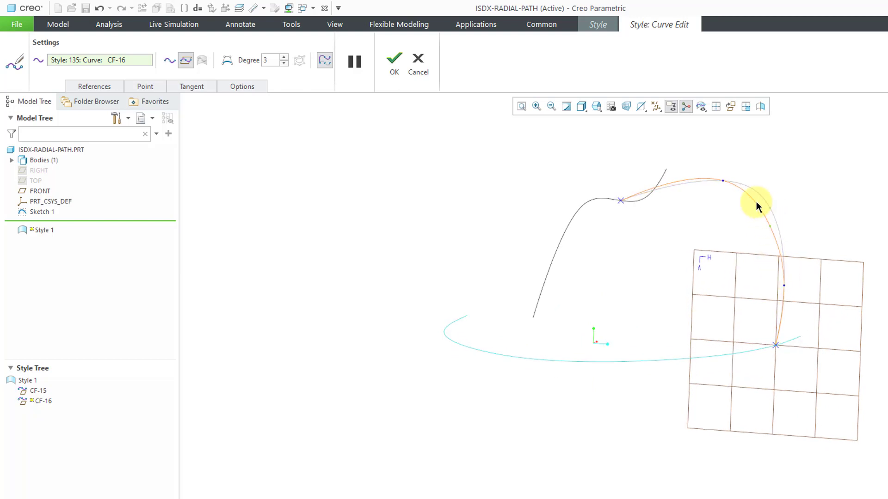
pyautogui.moveTo(721, 180); pyautogui.dragTo(700, 190)
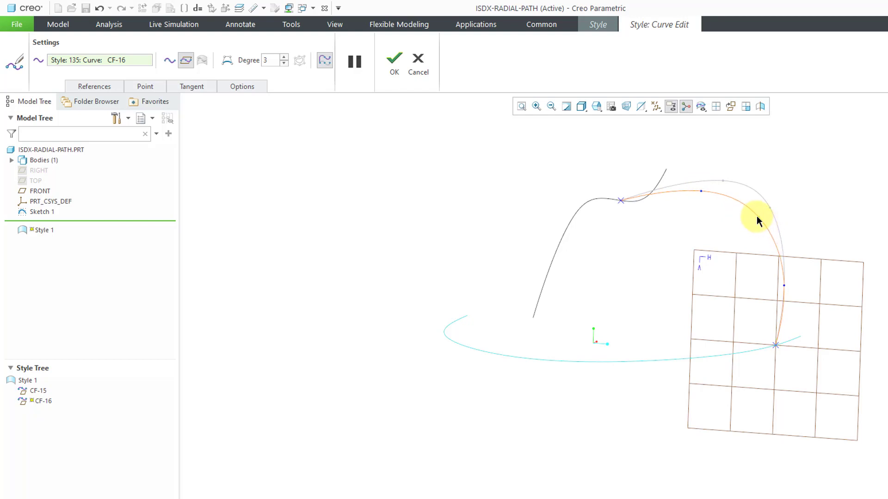
pyautogui.moveTo(765, 275); pyautogui.dragTo(706, 277, button='middle')
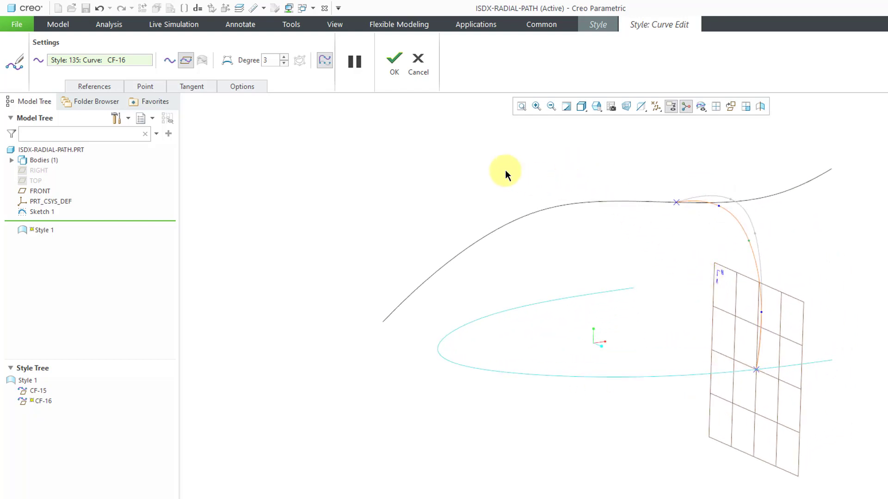
pyautogui.click(394, 58)
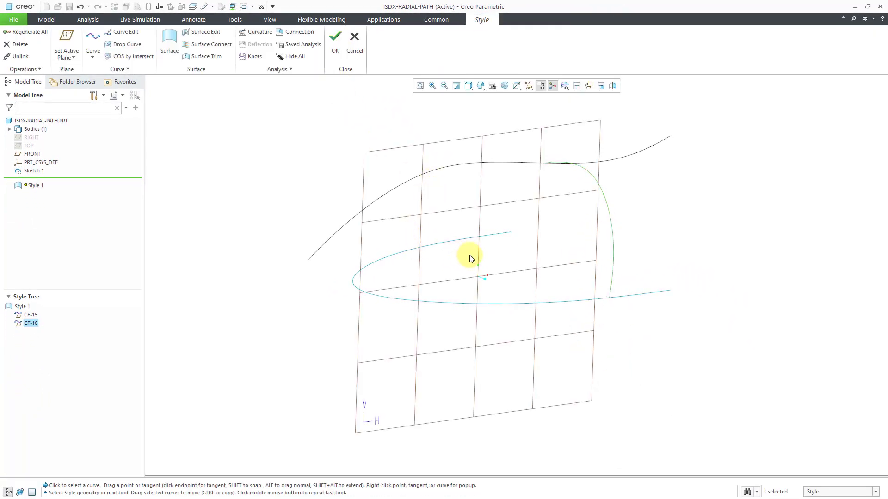
# Start planar curve CF-18 with its radial plane on the sketch curve end, ratio 0.987410.
pyautogui.moveTo(470, 256)
pyautogui.mouseDown(button='middle')
pyautogui.moveTo(470, 247)
pyautogui.moveTo(461, 256)
pyautogui.mouseUp(button='middle')
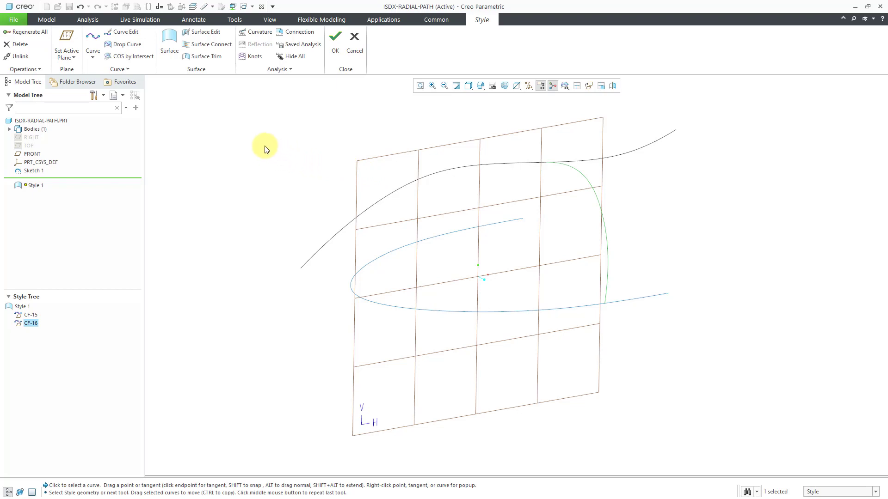
pyautogui.click(94, 43)
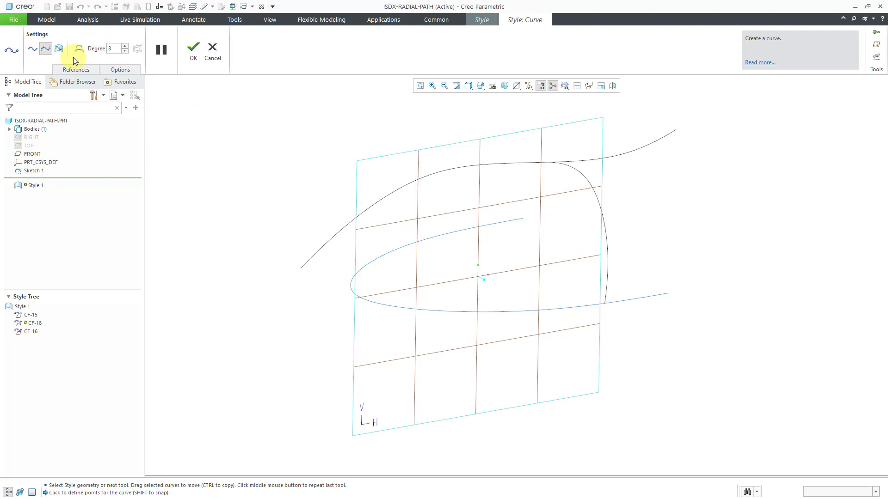
pyautogui.click(75, 69)
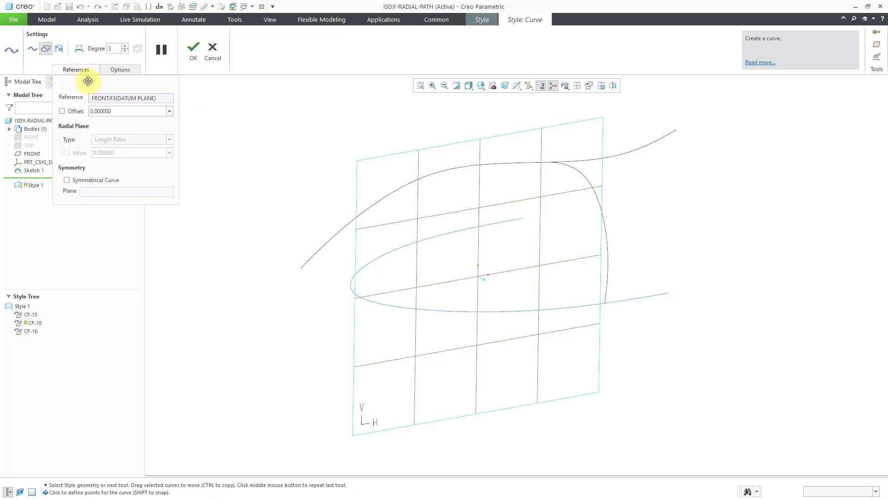
pyautogui.click(112, 99)
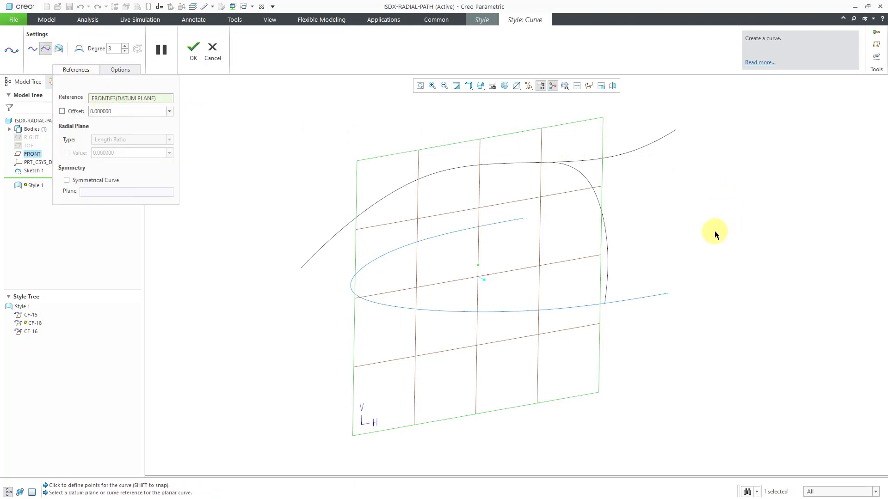
pyautogui.click(661, 294)
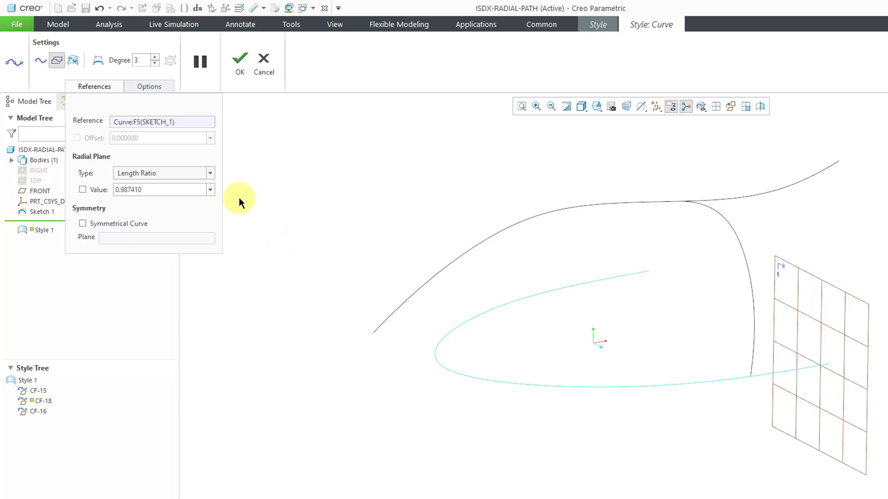
# Try CF-18's radial plane at length ratios 1, 0, then 1 again.
pyautogui.click(211, 174)
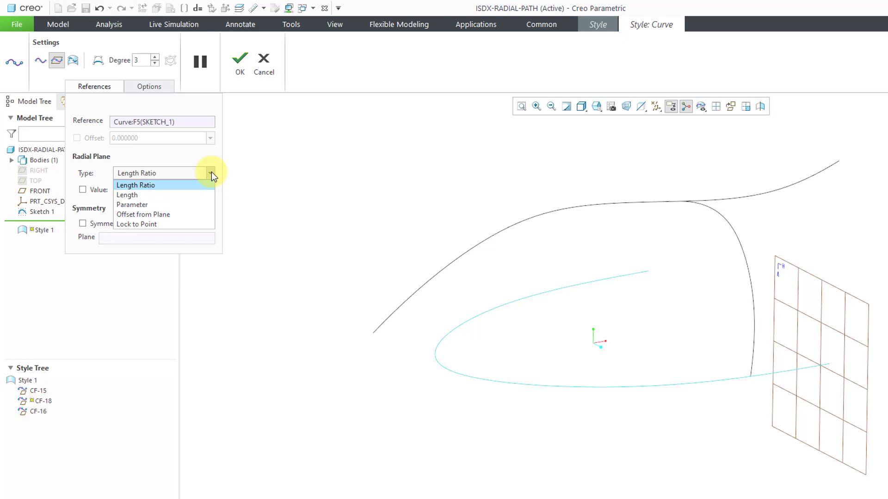
pyautogui.click(211, 173)
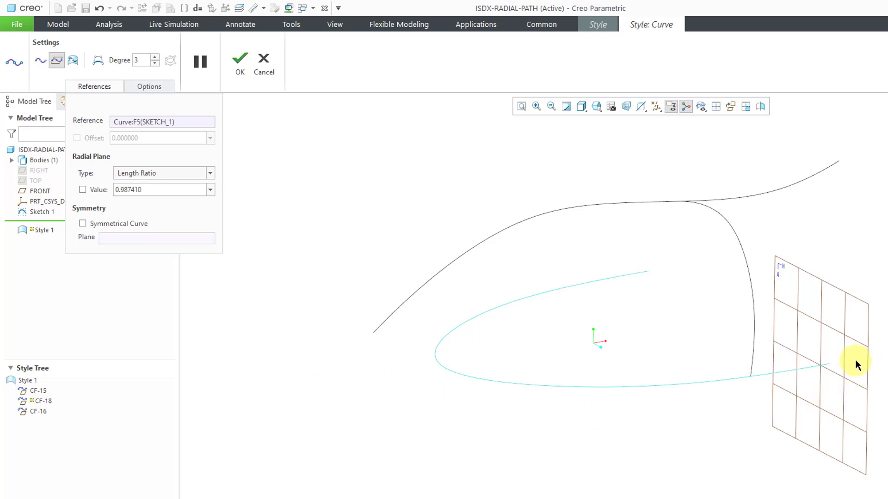
pyautogui.doubleClick(152, 190)
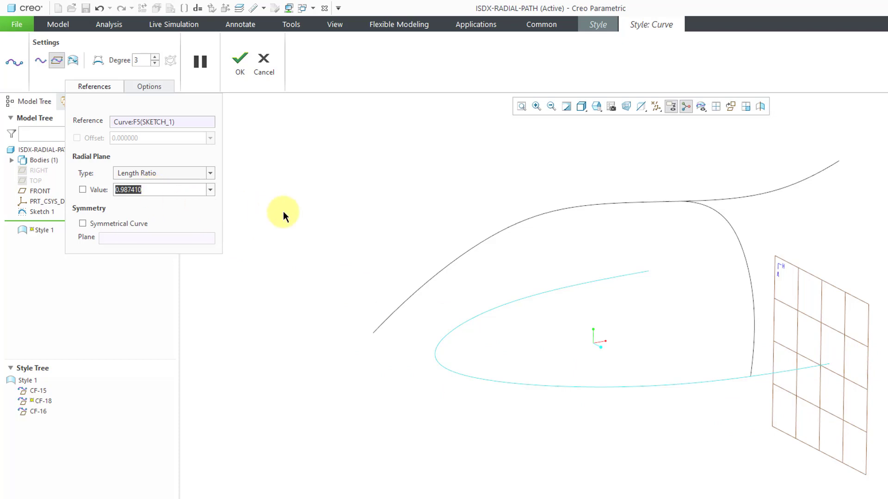
pyautogui.write('1')
pyautogui.press('Return')
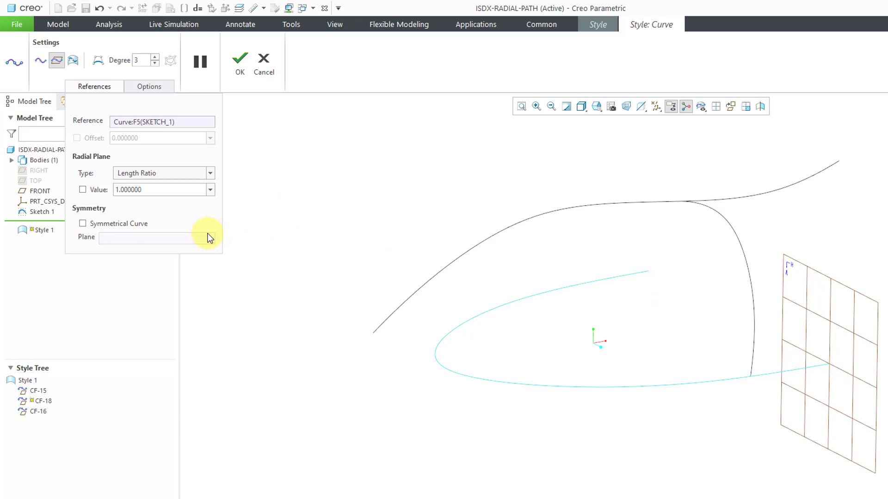
pyautogui.doubleClick(172, 192)
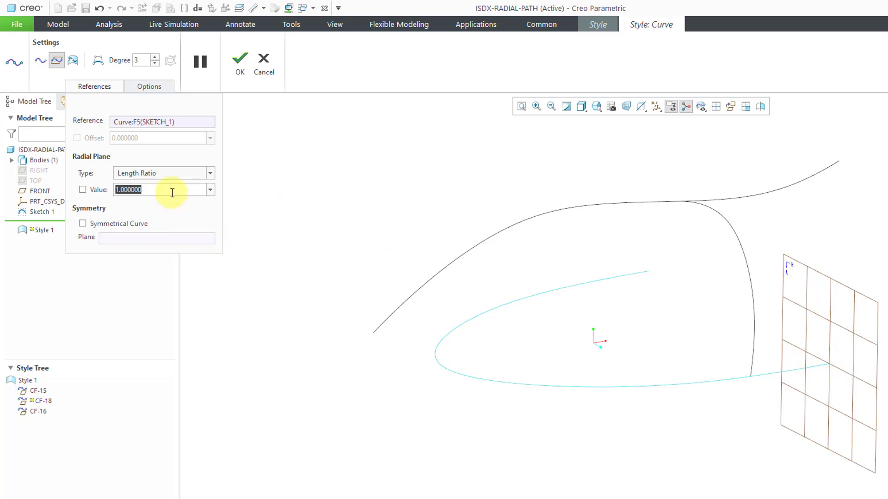
pyautogui.write('0')
pyautogui.press('Return')
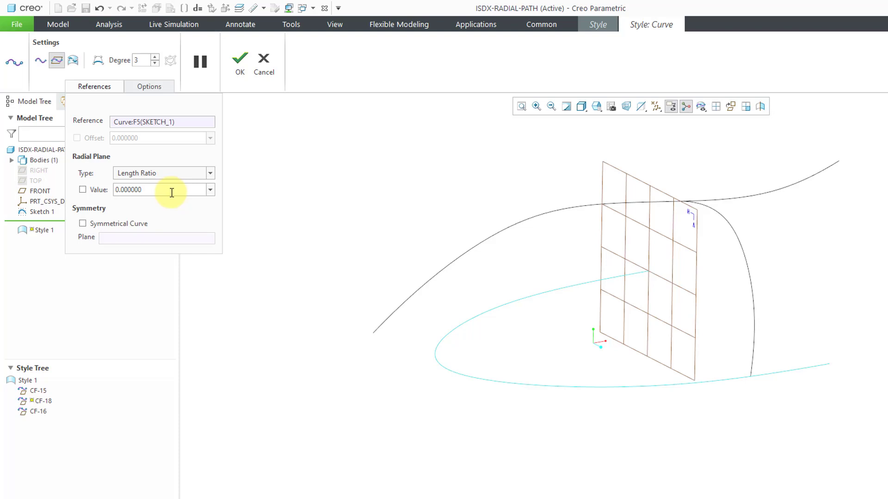
pyautogui.doubleClick(167, 194)
pyautogui.write('1')
pyautogui.press('Return')
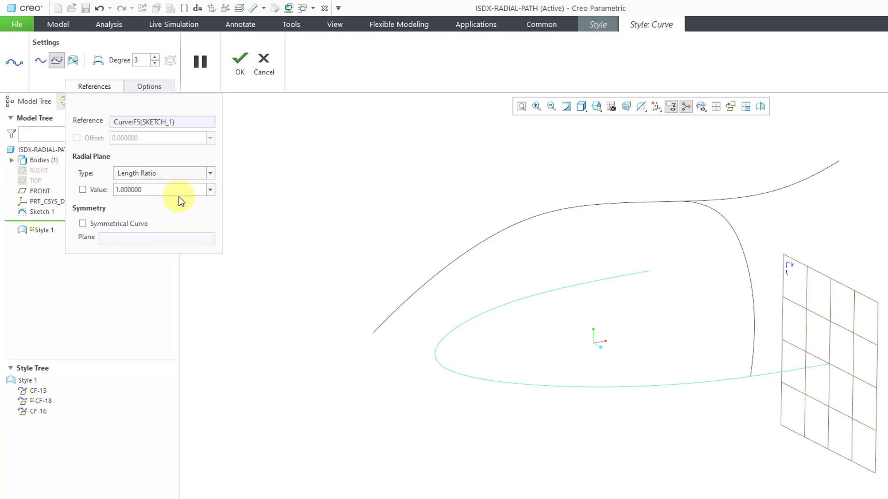
# Switch the radial plane type to Length 750, then to Parameter (0.786747).
pyautogui.click(209, 171)
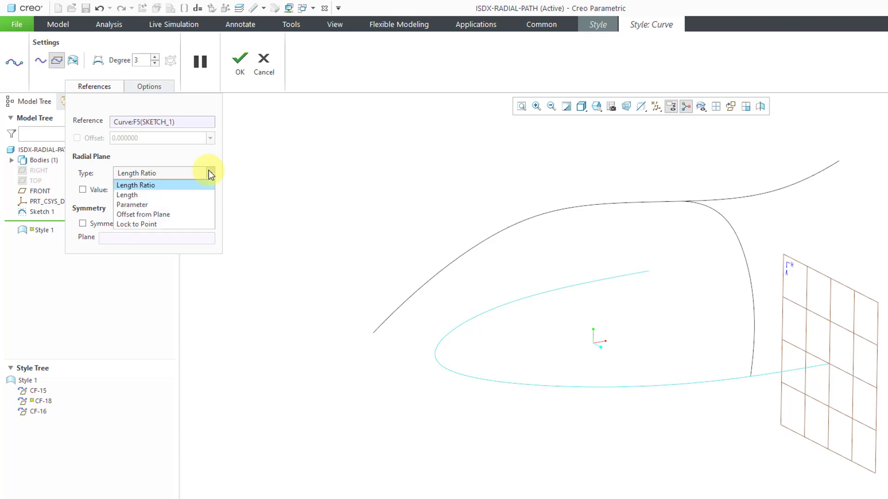
pyautogui.click(202, 195)
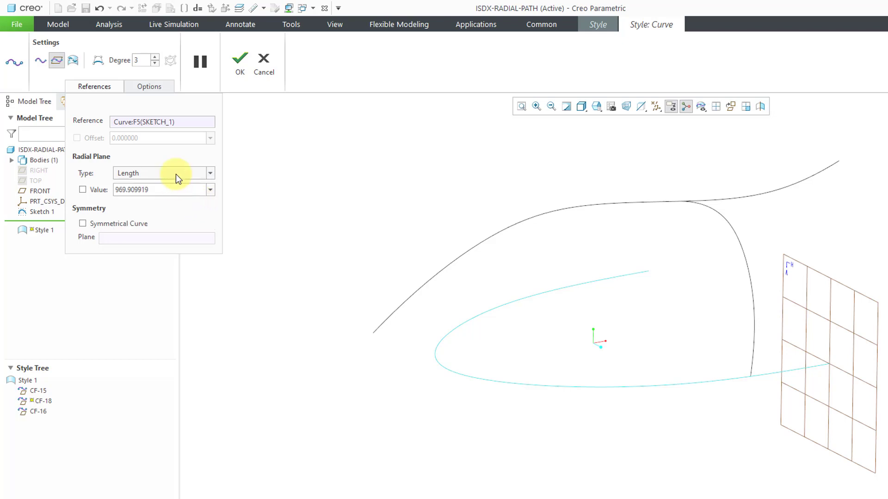
pyautogui.doubleClick(176, 187)
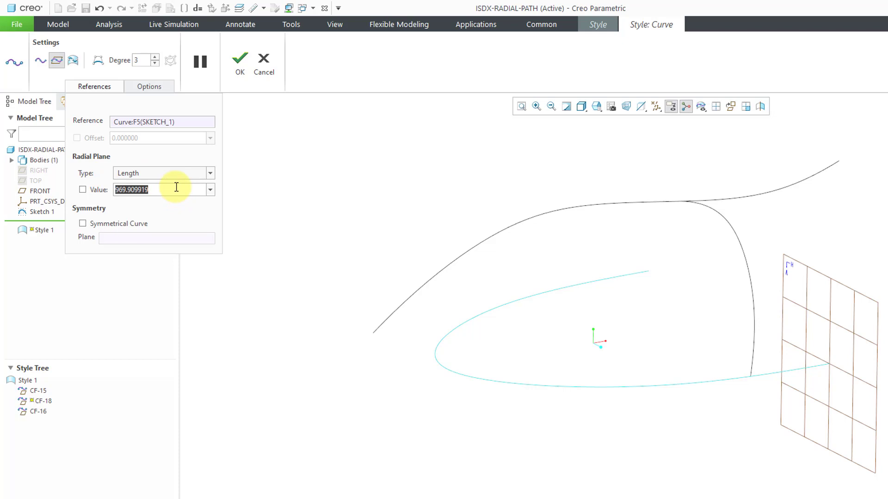
pyautogui.write('750')
pyautogui.press('Return')
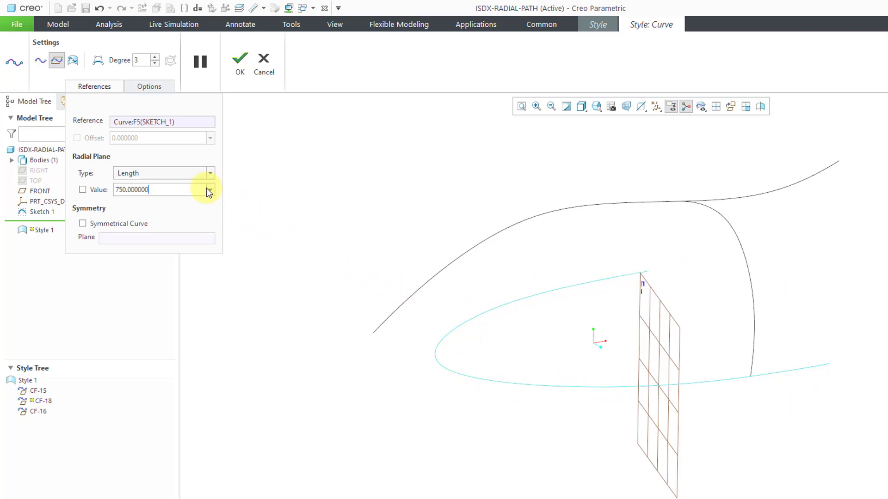
pyautogui.click(210, 174)
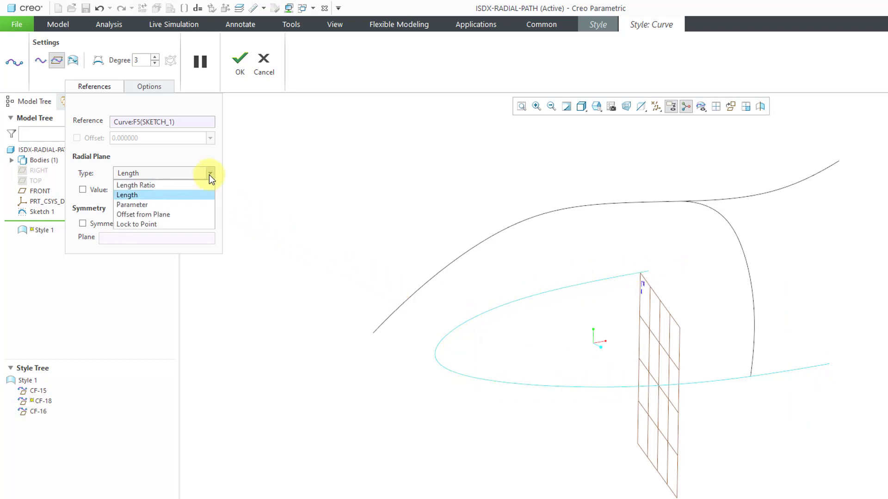
pyautogui.click(190, 205)
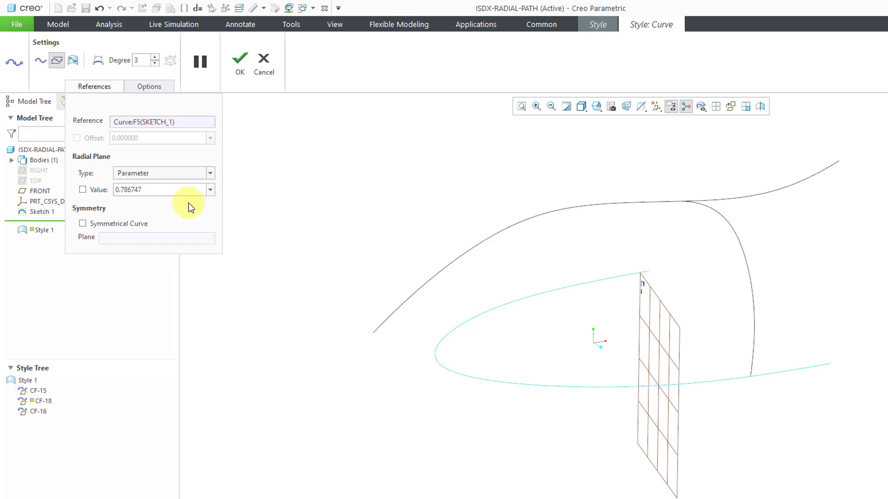
pyautogui.click(211, 174)
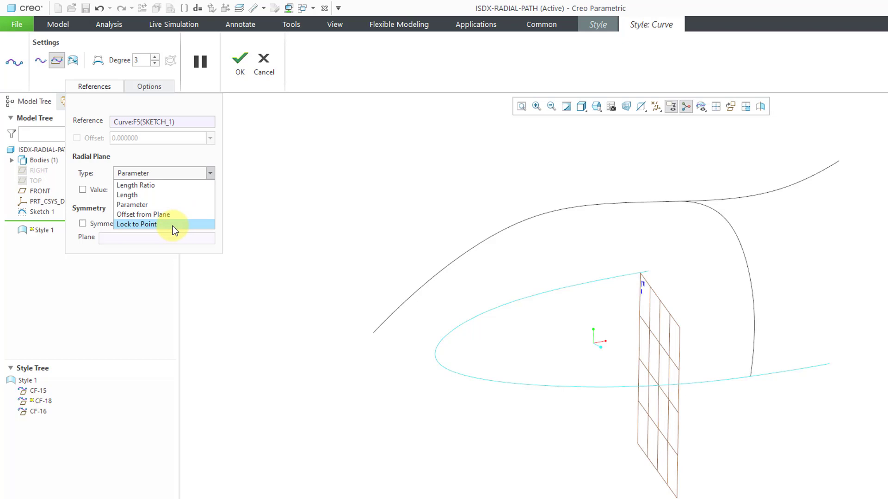
# Set CF-18's radial plane back to Length Ratio with value 1.
pyautogui.click(178, 186)
pyautogui.doubleClick(176, 193)
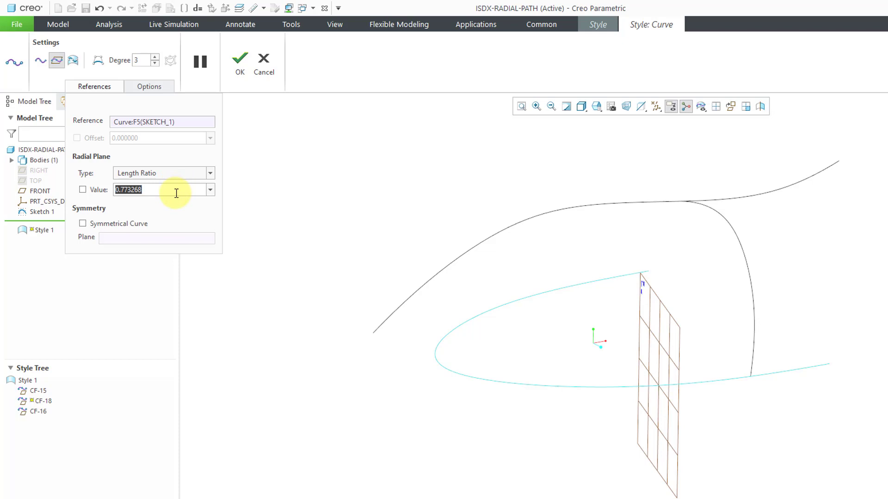
pyautogui.write('1')
pyautogui.press('Return')
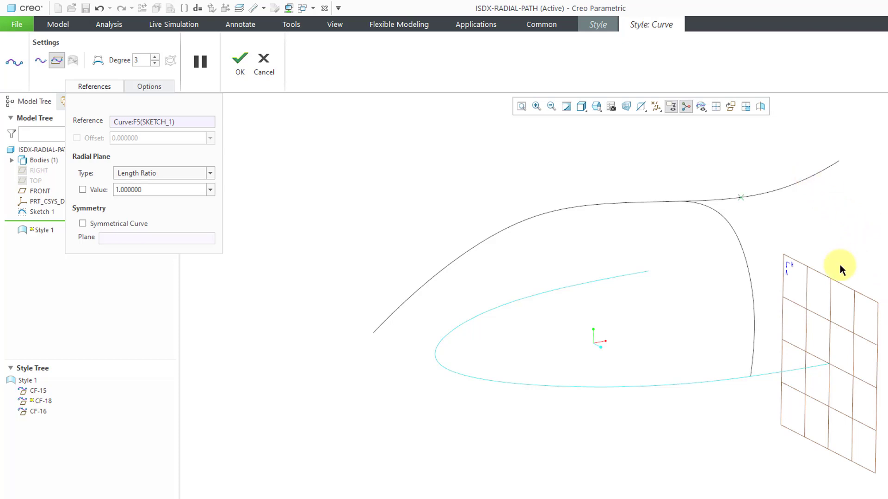
# Draw CF-18 down the radial plane, snap it to the sketched curve's end, and accept.
pyautogui.moveTo(840, 267)
pyautogui.mouseDown(button='middle')
pyautogui.moveTo(857, 253)
pyautogui.moveTo(858, 282)
pyautogui.moveTo(853, 273)
pyautogui.mouseUp(button='middle')
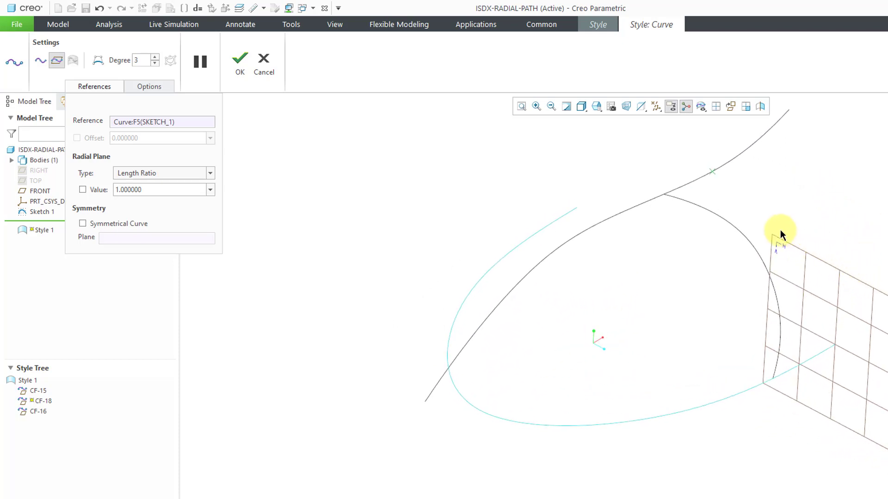
pyautogui.click(823, 307)
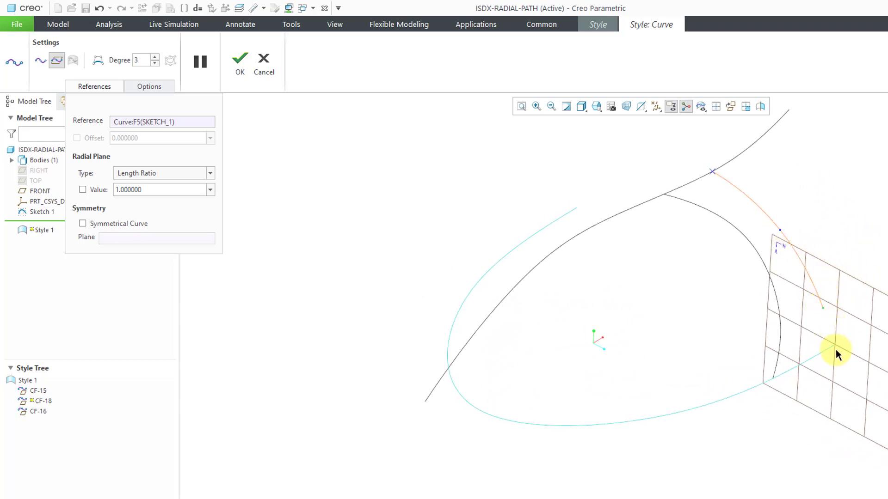
pyautogui.click(825, 349)
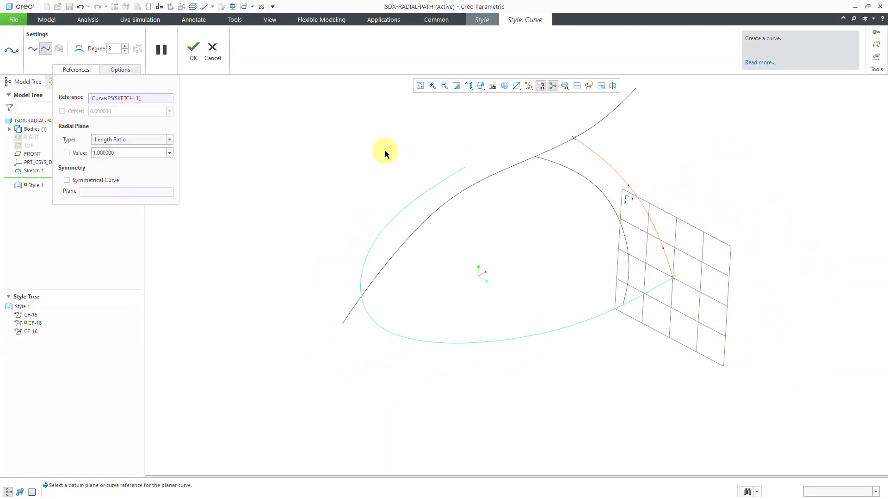
pyautogui.click(191, 55)
pyautogui.moveTo(430, 230); pyautogui.dragTo(394, 201, button='middle')
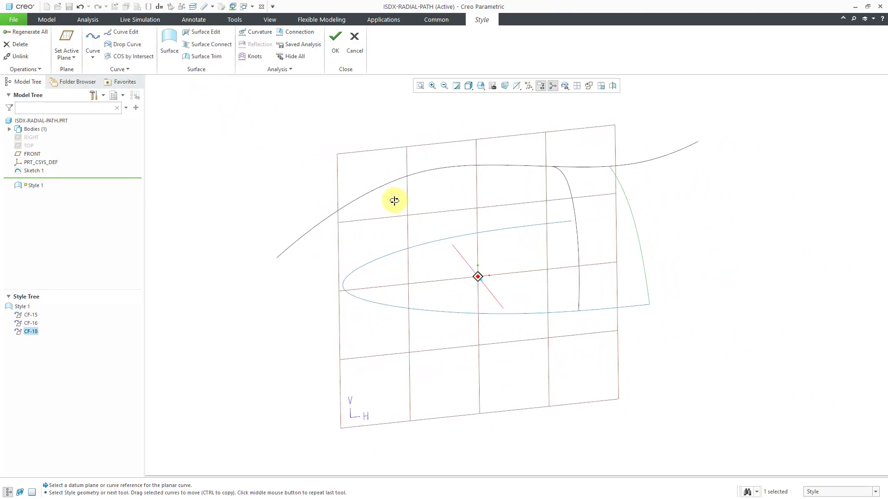
# Start a planar curve on a radial plane referencing the Sketch 1 curve at length ratio 0.5.
pyautogui.click(93, 42)
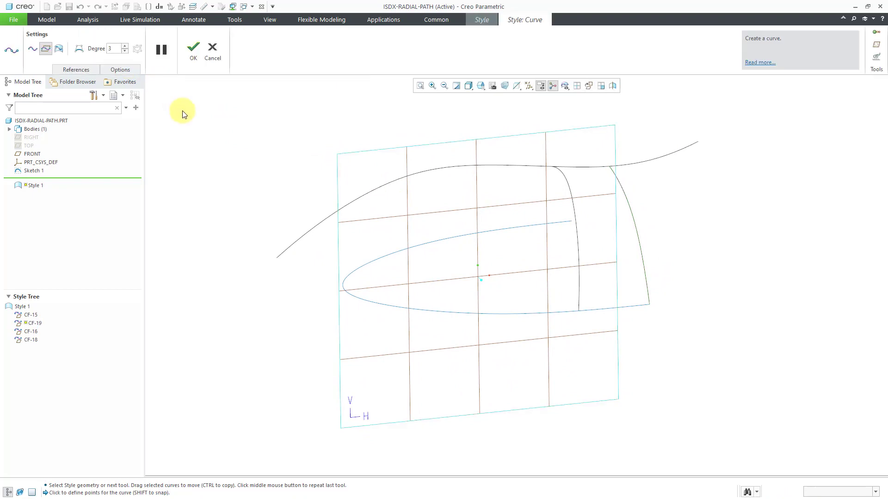
pyautogui.click(82, 70)
pyautogui.click(108, 101)
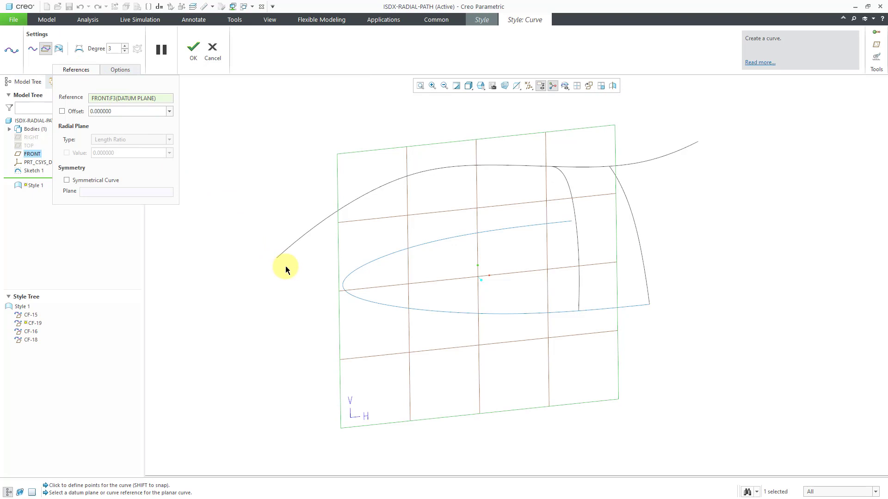
pyautogui.click(343, 289)
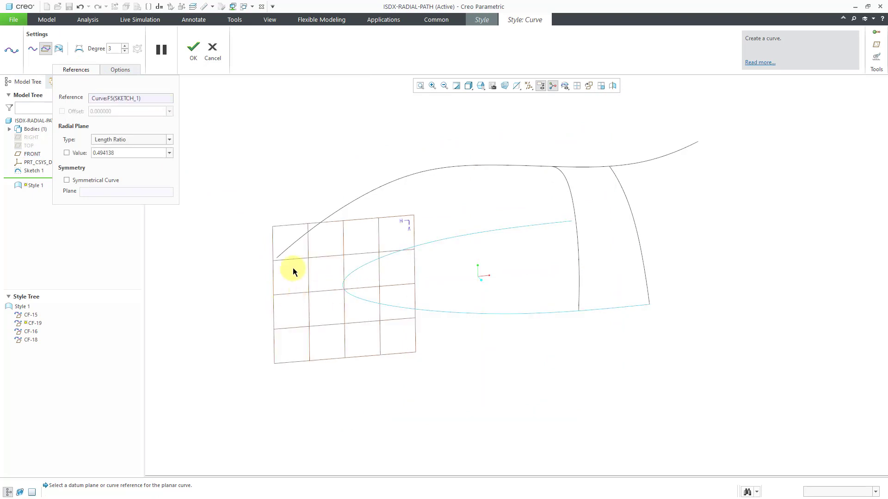
pyautogui.doubleClick(136, 152)
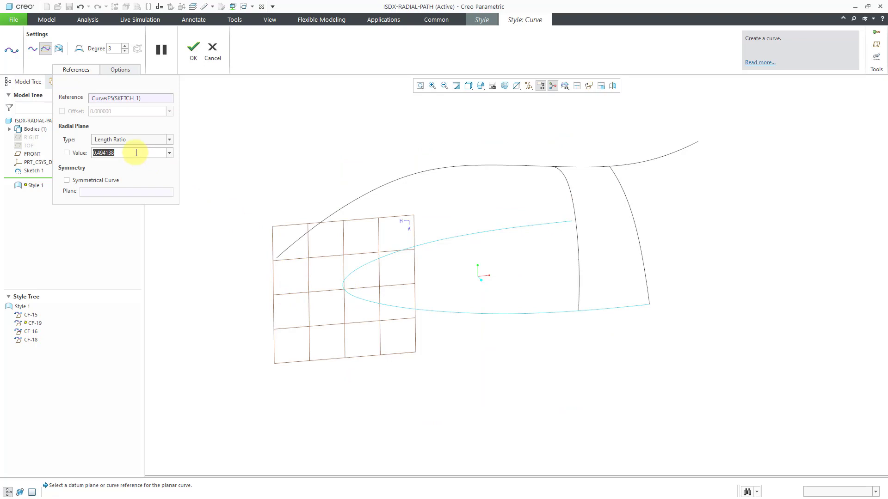
pyautogui.write('.5')
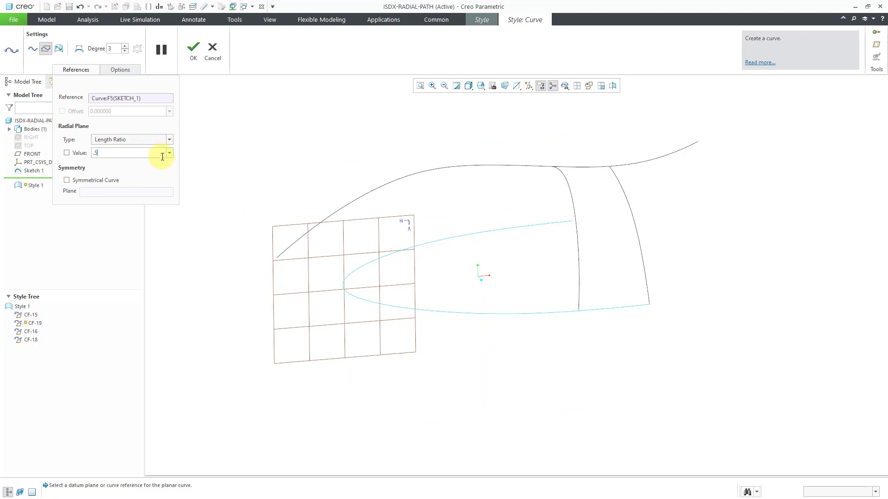
pyautogui.press('Return')
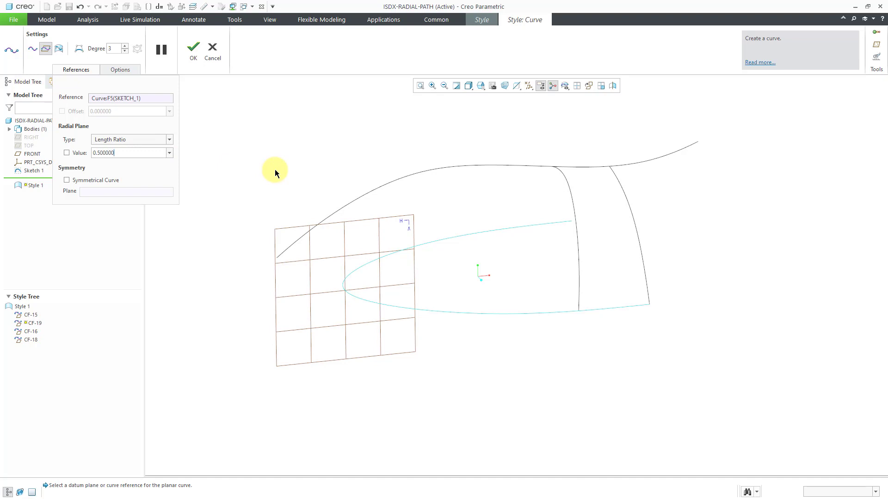
# Draw CF-19 from the sketched inner curve through a middle point up to top curve CF-15.
pyautogui.click(346, 290)
pyautogui.click(373, 226)
pyautogui.click(449, 167)
pyautogui.moveTo(467, 211); pyautogui.dragTo(446, 195, button='middle')
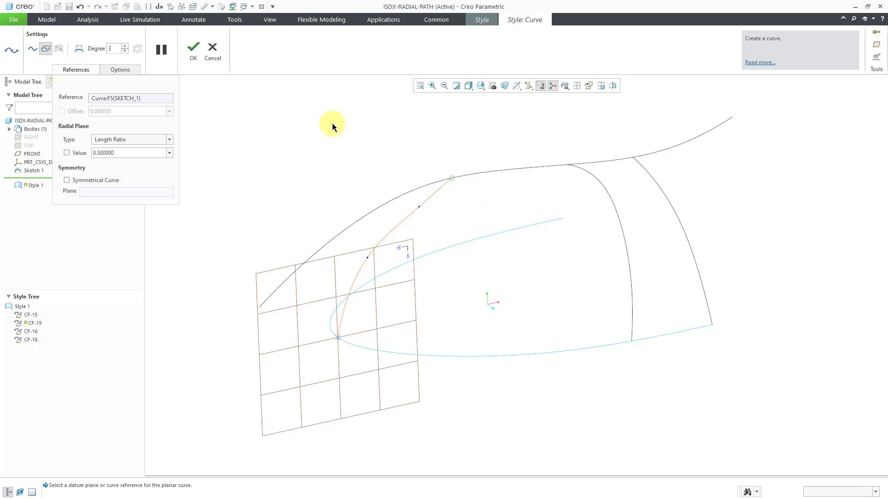
# Accept CF-19, then slide its upper end along CF-15 and make it tangent there.
pyautogui.click(193, 49)
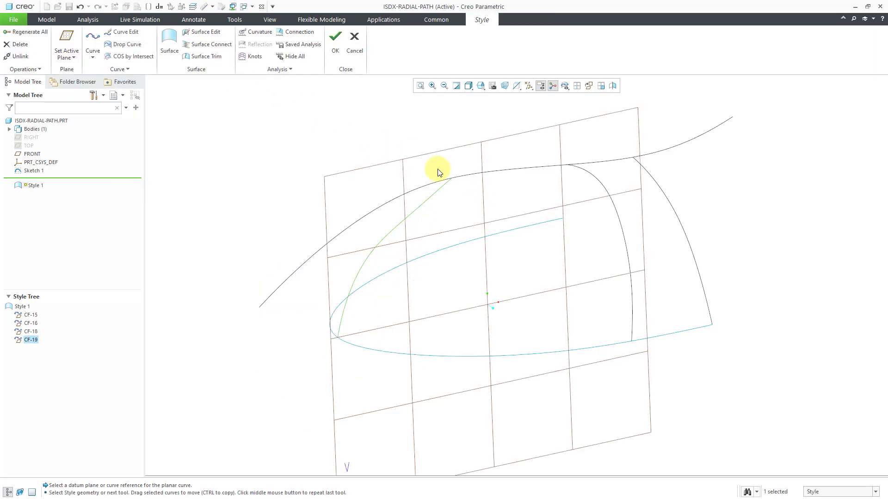
pyautogui.doubleClick(435, 194)
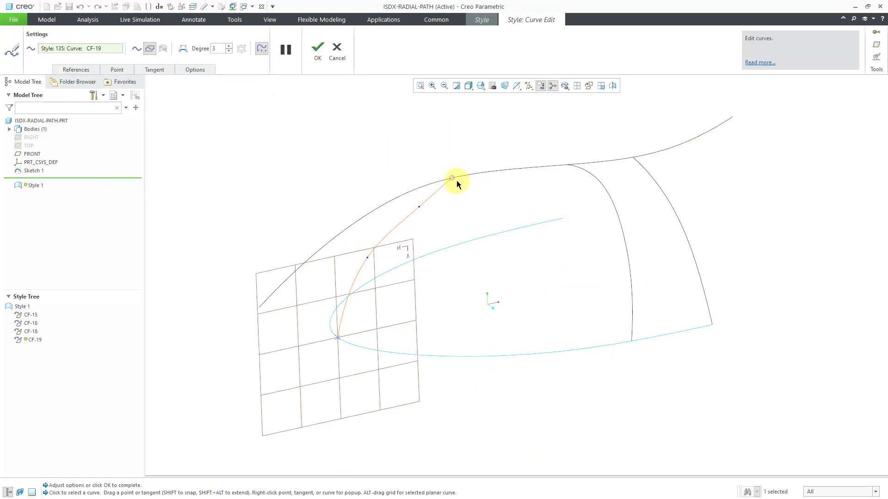
pyautogui.moveTo(453, 178); pyautogui.dragTo(471, 173)
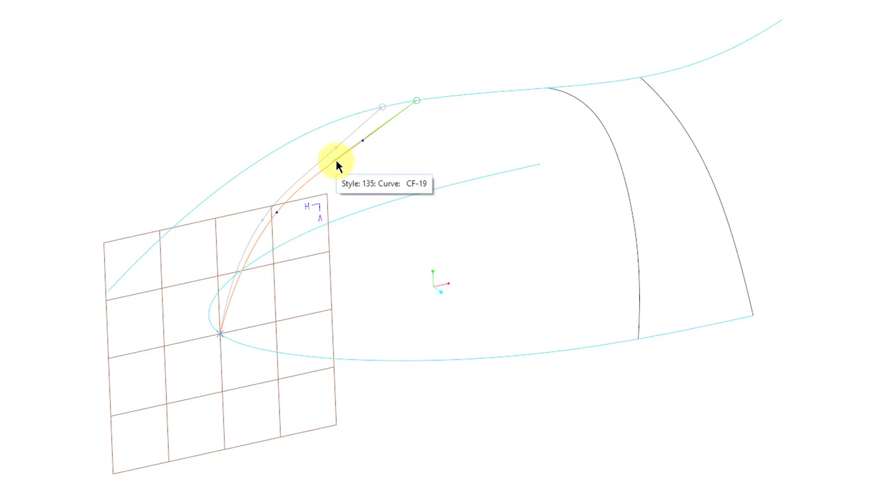
pyautogui.moveTo(337, 163); pyautogui.dragTo(323, 131)
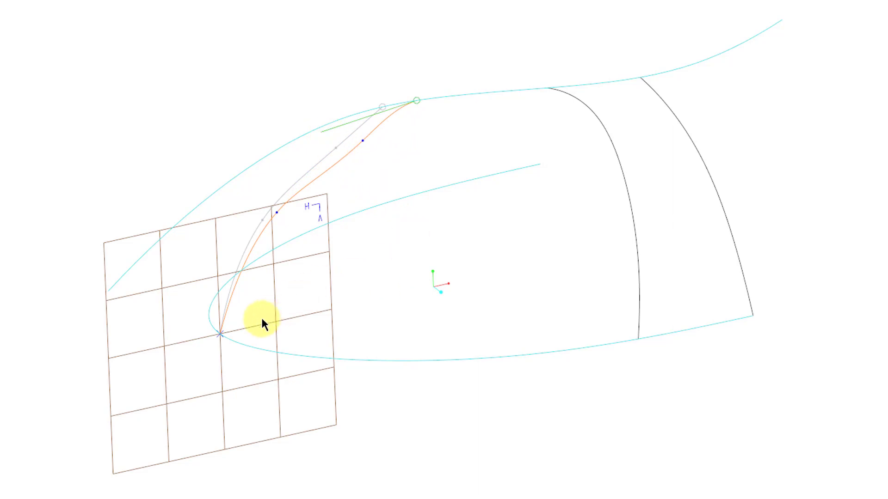
# Set CF-19's lower endpoint to a vertical tangent.
pyautogui.click(222, 330)
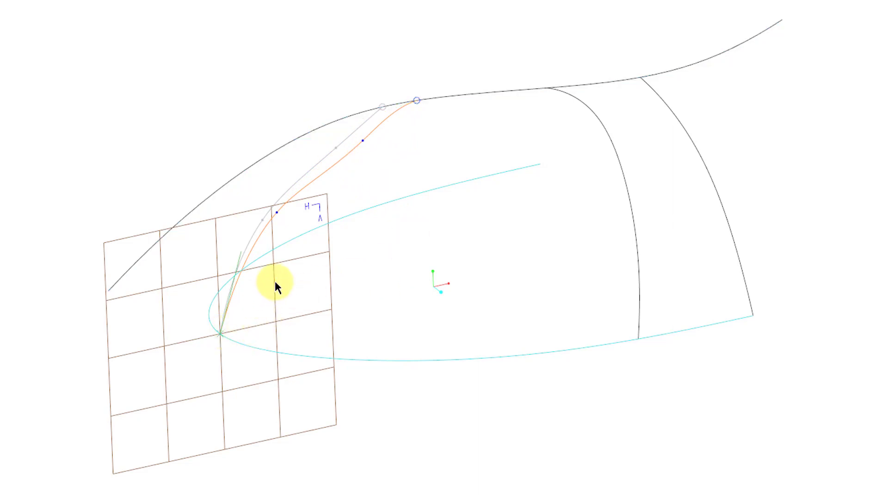
pyautogui.rightClick(241, 255)
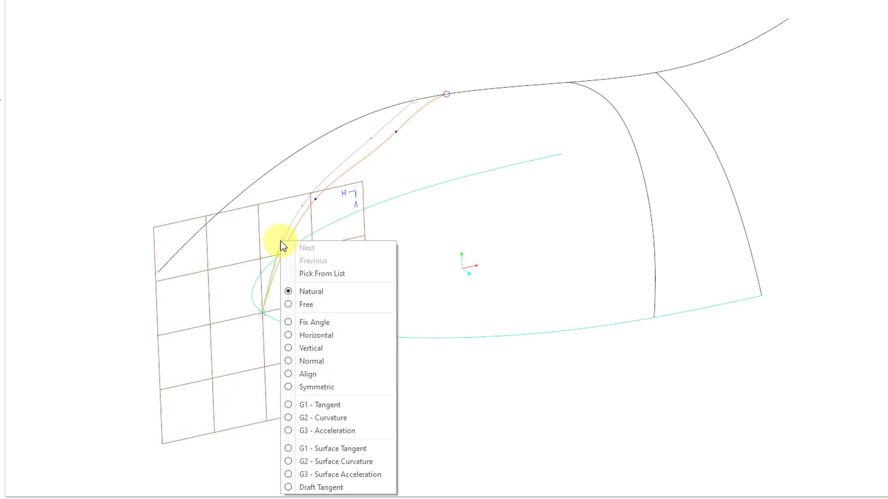
pyautogui.click(326, 349)
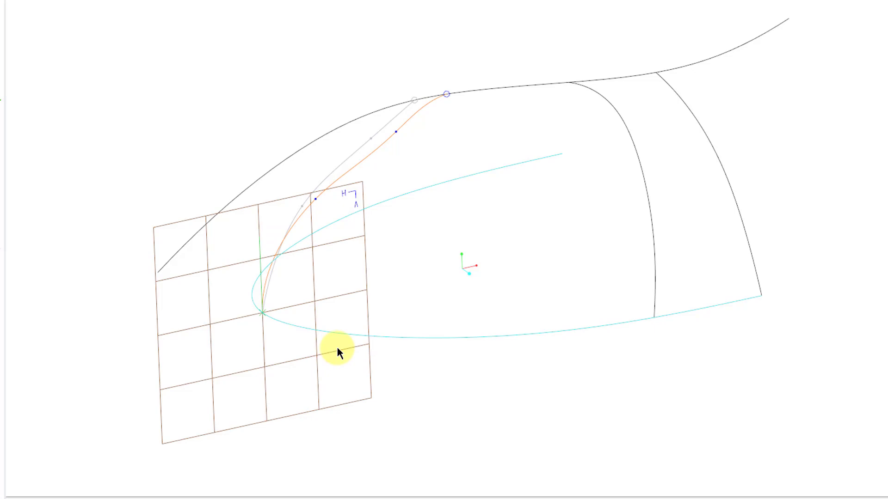
pyautogui.moveTo(349, 296); pyautogui.dragTo(313, 254, button='middle')
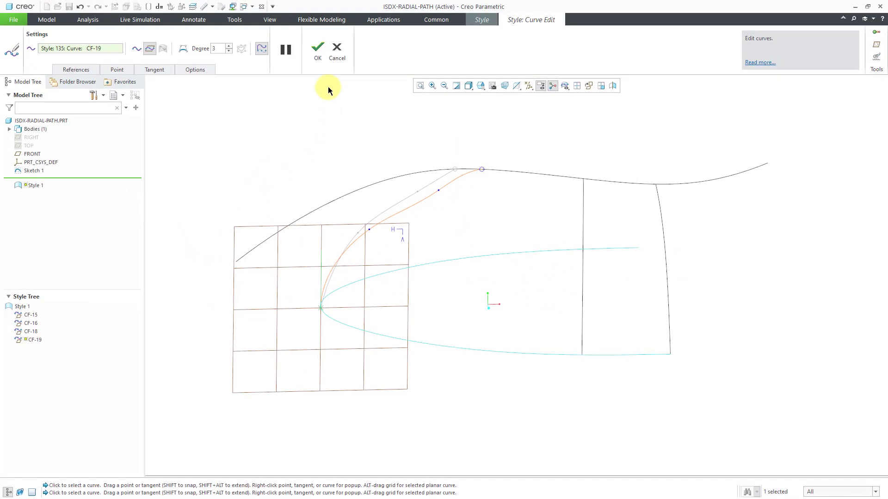
# Accept the CF-19 edit and uncheck Display grid in the Style preferences.
pyautogui.click(317, 53)
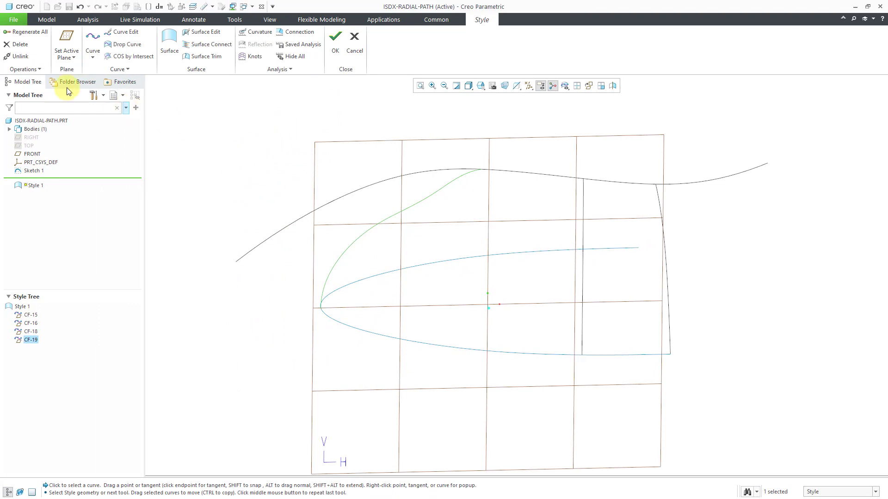
pyautogui.click(32, 71)
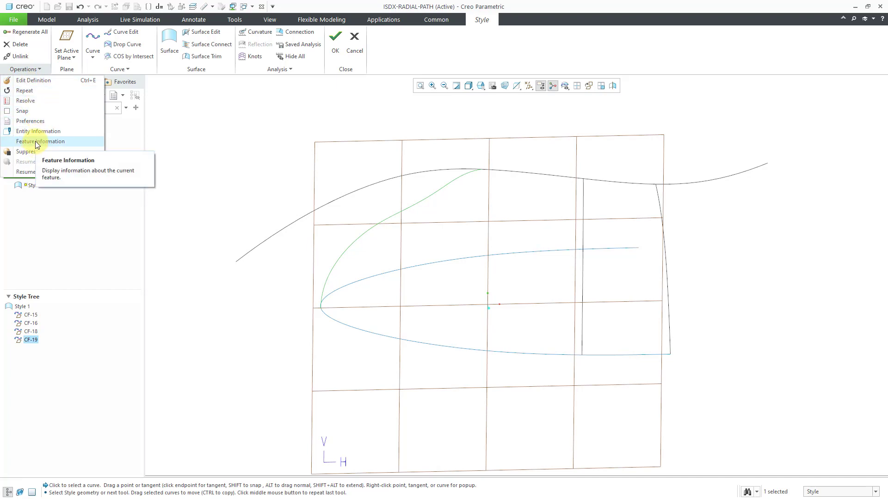
pyautogui.click(32, 121)
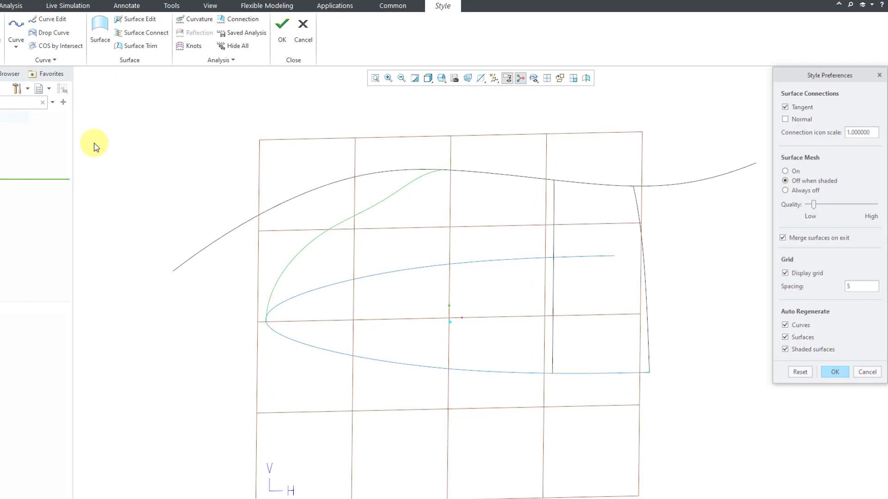
pyautogui.click(743, 317)
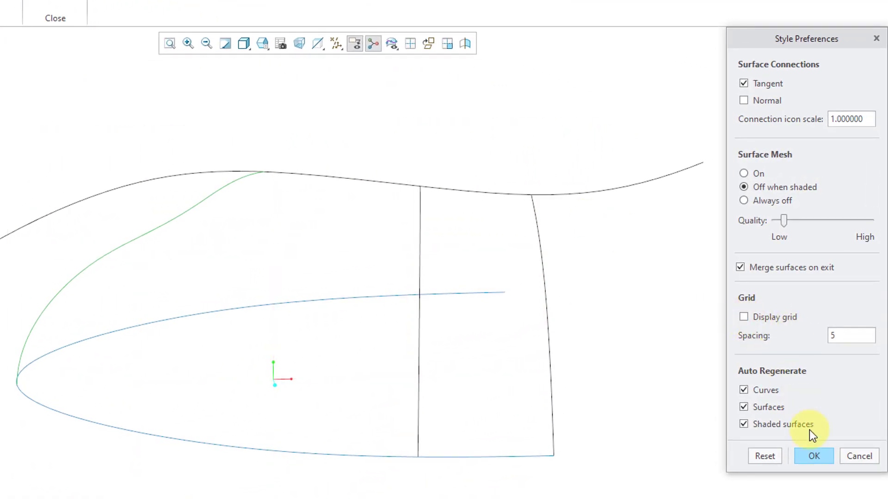
pyautogui.click(813, 457)
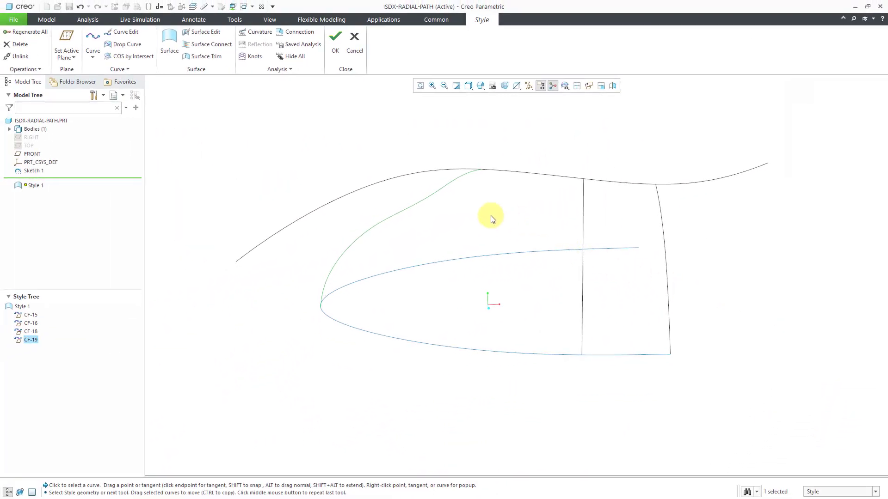
pyautogui.moveTo(491, 217)
pyautogui.mouseDown(button='middle')
pyautogui.moveTo(518, 210)
pyautogui.moveTo(507, 222)
pyautogui.moveTo(505, 206)
pyautogui.moveTo(502, 218)
pyautogui.mouseUp(button='middle')
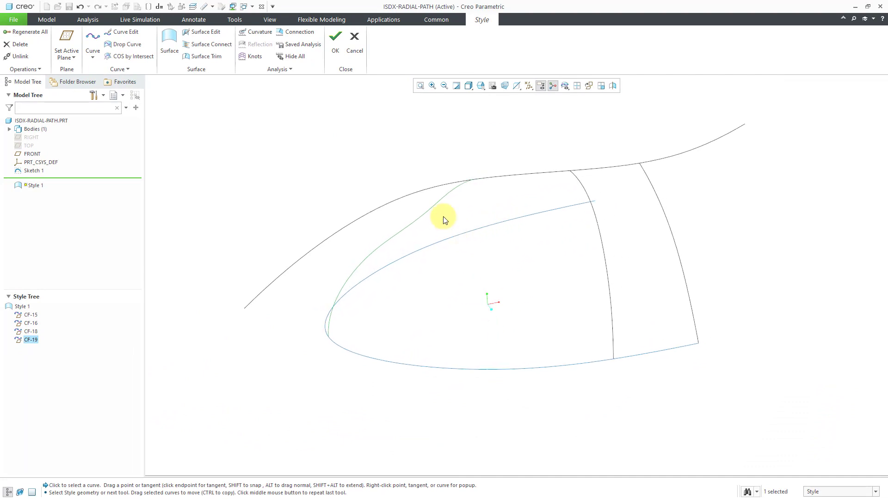
# Edit CF-18, applying tangency at its top end and changing its lower end's tangent direction.
pyautogui.doubleClick(661, 212)
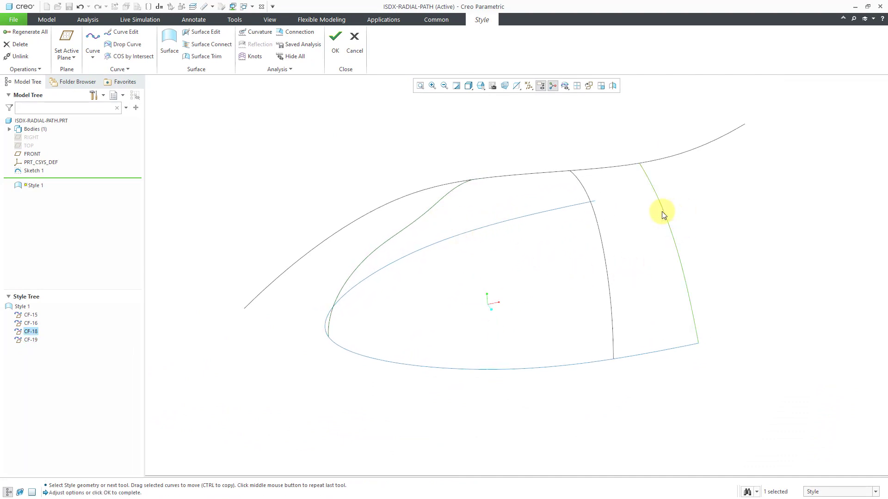
pyautogui.click(641, 164)
pyautogui.moveTo(701, 208); pyautogui.dragTo(715, 213, button='middle')
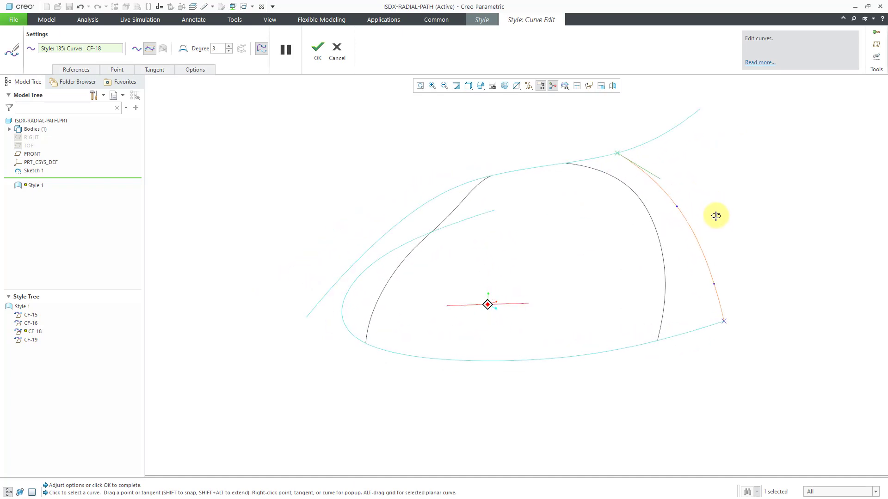
pyautogui.rightClick(659, 178)
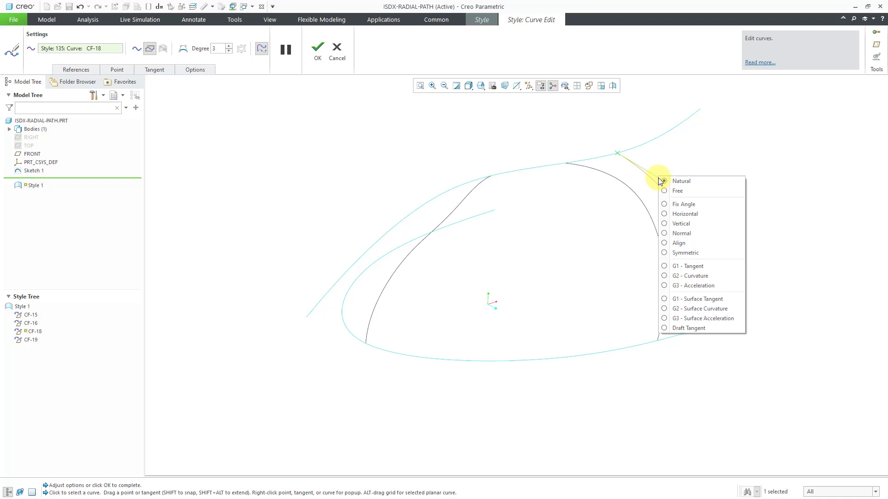
pyautogui.click(698, 216)
pyautogui.click(725, 322)
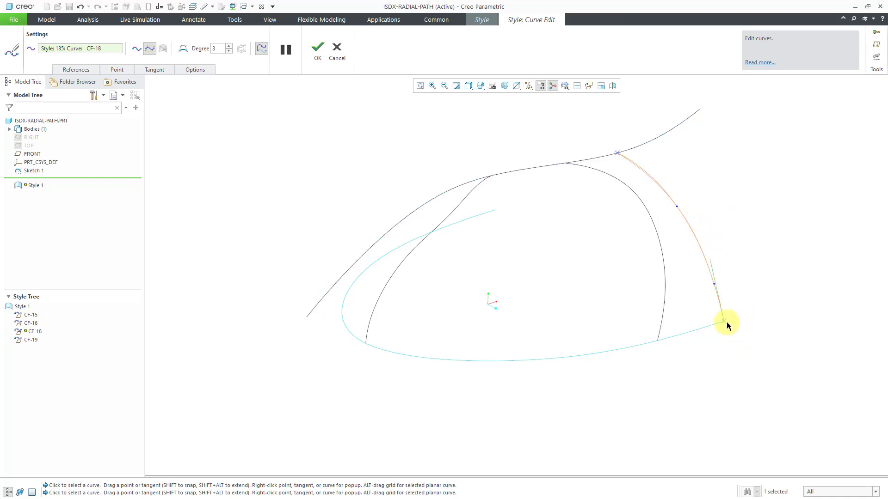
pyautogui.rightClick(713, 269)
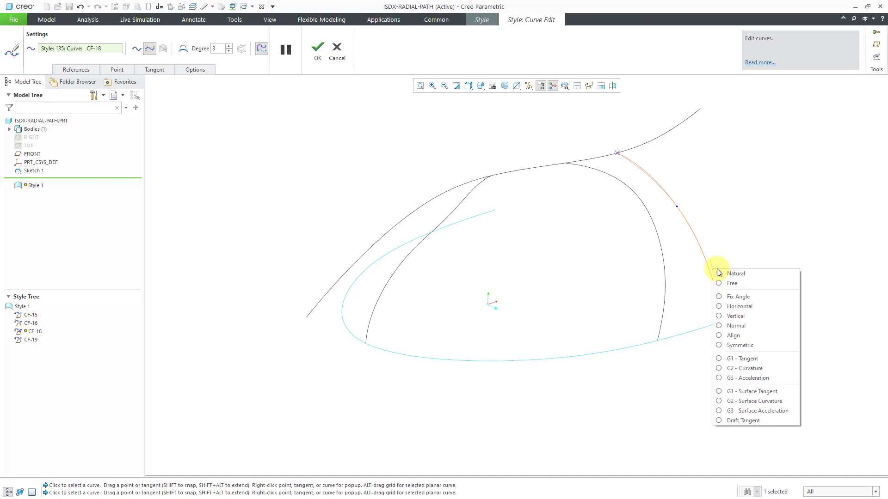
pyautogui.click(740, 314)
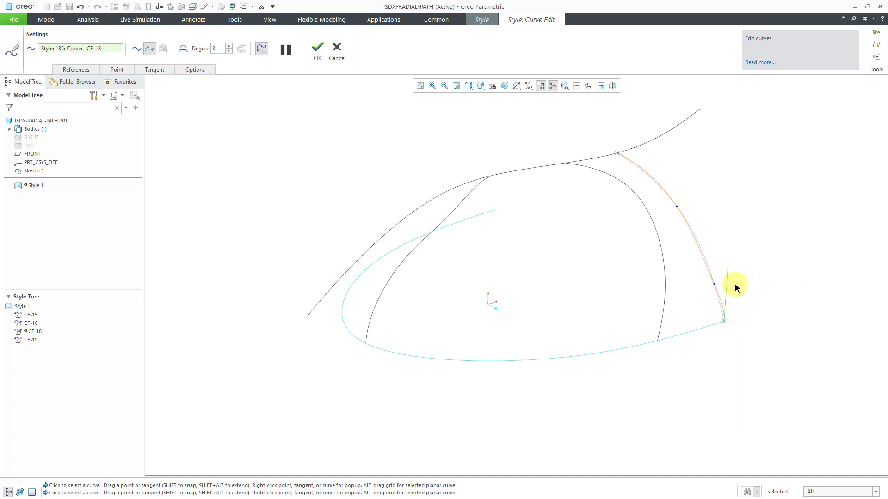
pyautogui.moveTo(735, 249)
pyautogui.mouseDown(button='middle')
pyautogui.moveTo(744, 246)
pyautogui.moveTo(735, 257)
pyautogui.mouseUp(button='middle')
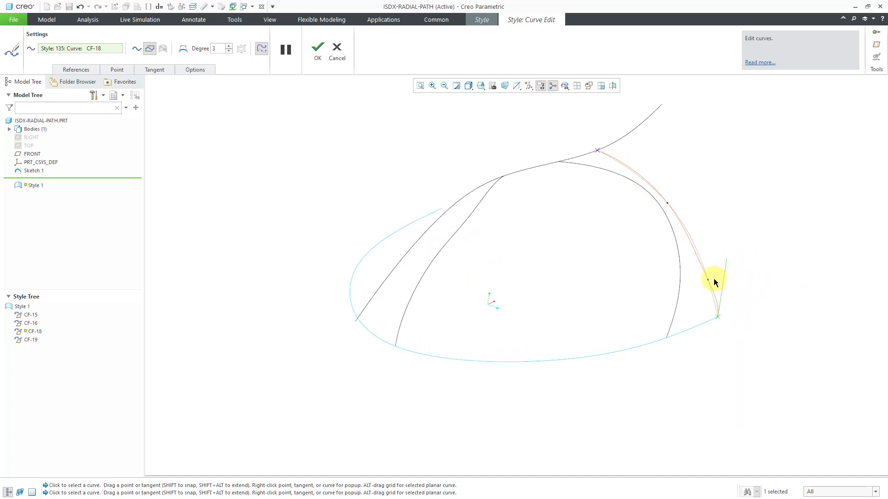
# Bulge CF-18's middle outward, lengthen its vertical lower end tangent, and accept the curve.
pyautogui.moveTo(708, 279); pyautogui.dragTo(710, 252)
pyautogui.click(717, 316)
pyautogui.click(160, 71)
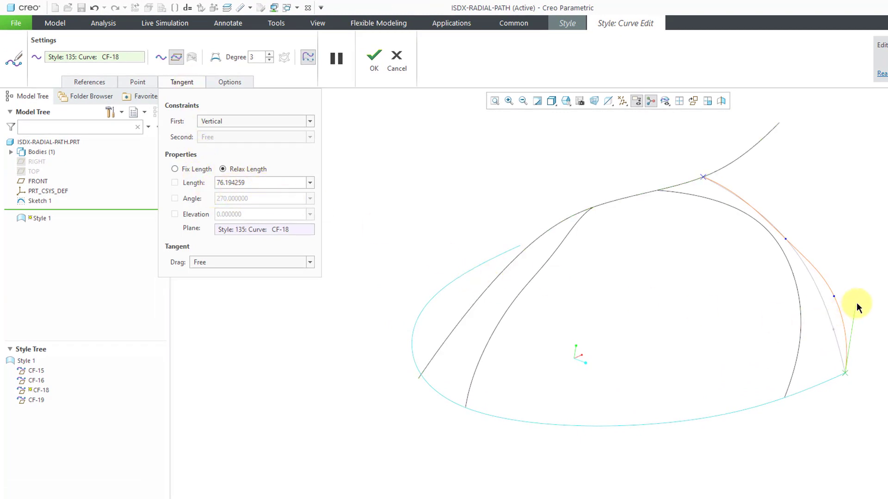
pyautogui.moveTo(856, 302); pyautogui.dragTo(855, 320)
pyautogui.click(374, 57)
# Copy interior curve CF-16 with Curve > Copy, producing new curve CF-20.
pyautogui.click(545, 184)
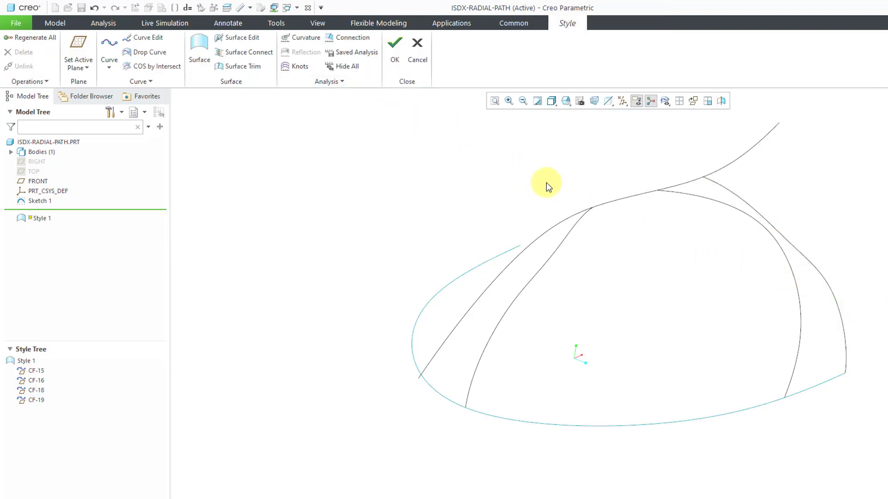
pyautogui.moveTo(547, 186)
pyautogui.mouseDown(button='middle')
pyautogui.moveTo(523, 174)
pyautogui.moveTo(504, 184)
pyautogui.moveTo(538, 176)
pyautogui.moveTo(534, 184)
pyautogui.moveTo(521, 172)
pyautogui.moveTo(525, 188)
pyautogui.mouseUp(button='middle')
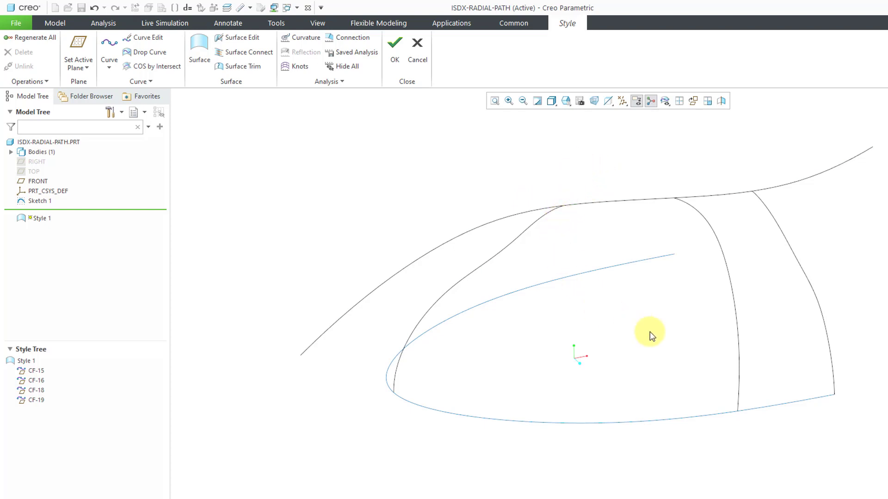
pyautogui.click(736, 295)
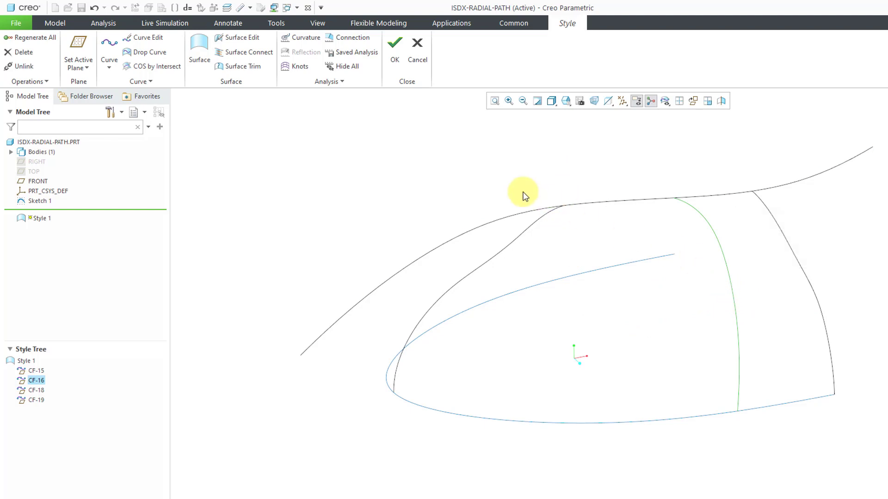
pyautogui.click(151, 83)
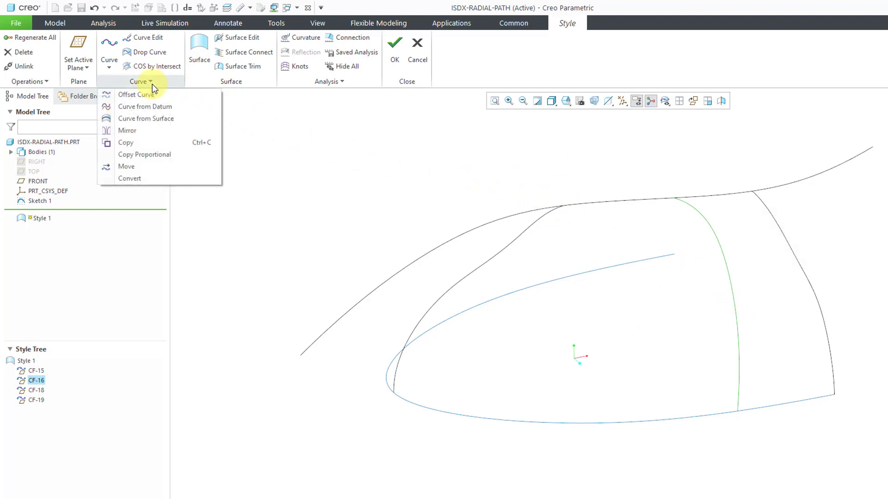
pyautogui.click(148, 143)
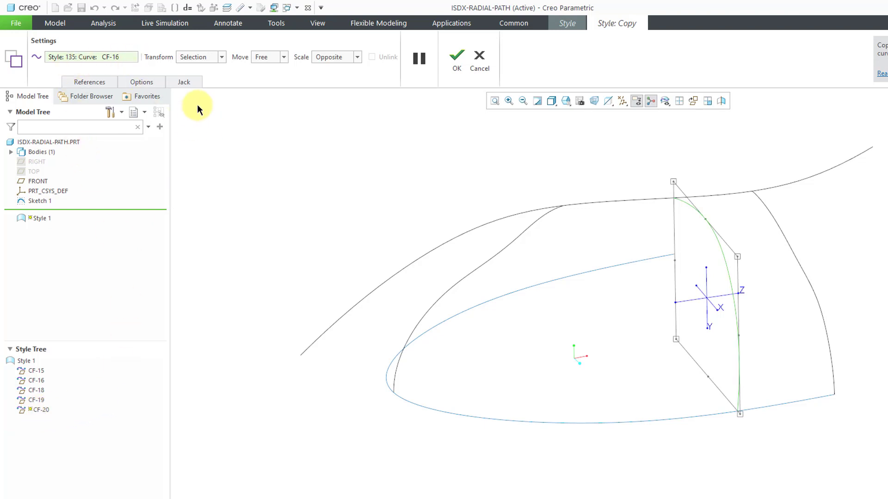
pyautogui.click(456, 65)
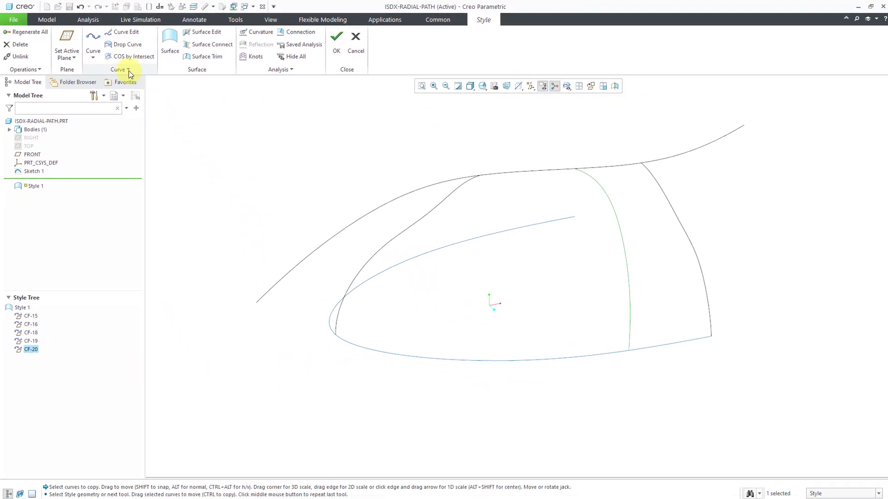
pyautogui.moveTo(221, 138); pyautogui.dragTo(333, 176, button='middle')
pyautogui.click(333, 176)
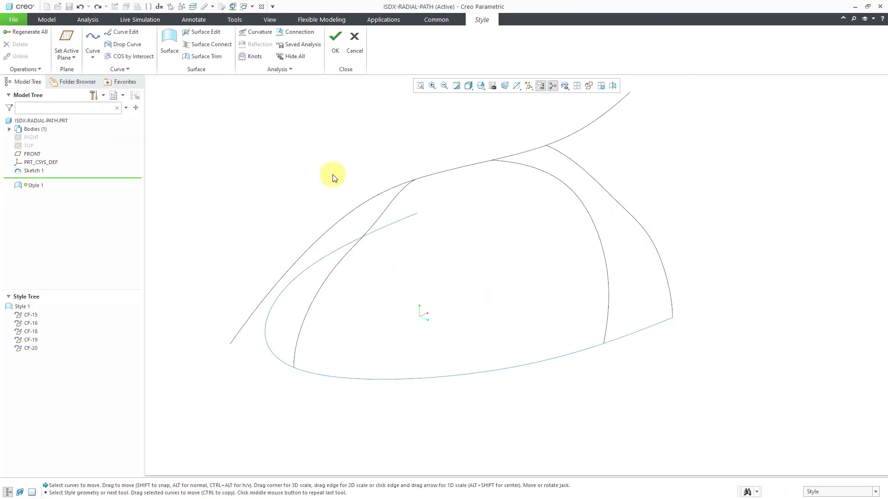
pyautogui.click(31, 348)
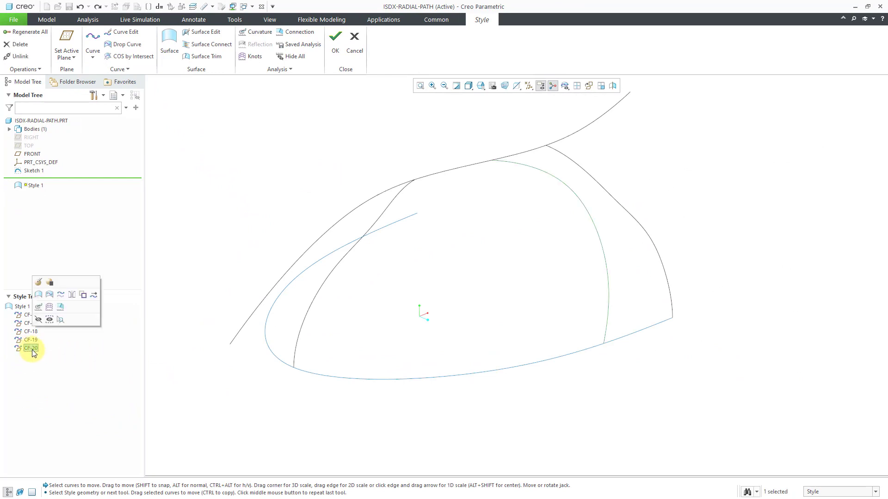
pyautogui.click(124, 70)
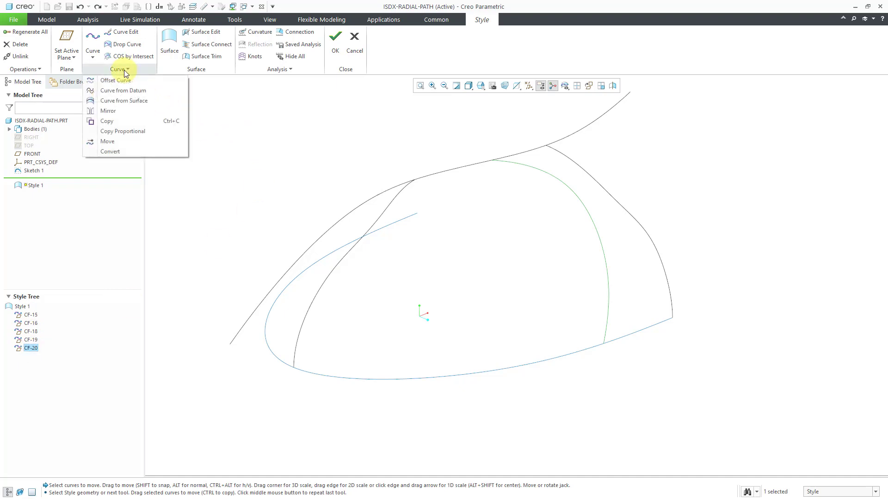
pyautogui.click(124, 142)
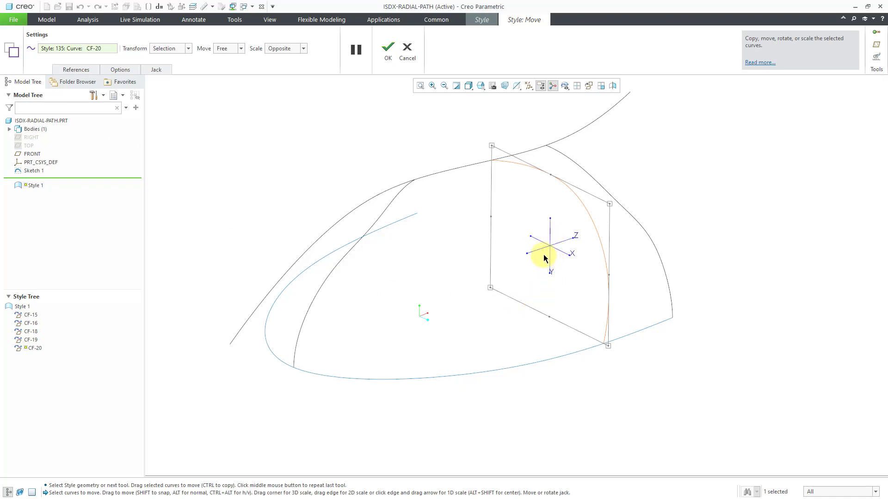
pyautogui.moveTo(544, 254)
pyautogui.mouseDown()
pyautogui.moveTo(520, 256)
pyautogui.moveTo(575, 240)
pyautogui.moveTo(594, 221)
pyautogui.moveTo(531, 257)
pyautogui.moveTo(579, 224)
pyautogui.moveTo(559, 250)
pyautogui.mouseUp()
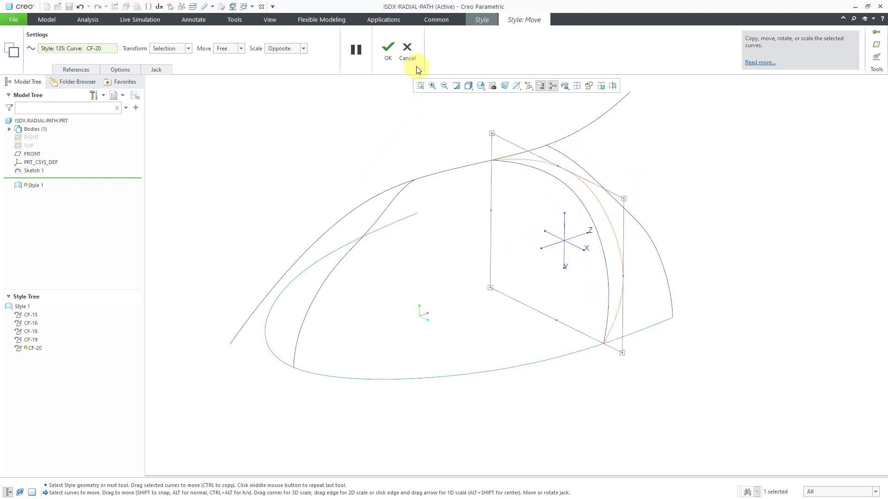
pyautogui.click(407, 55)
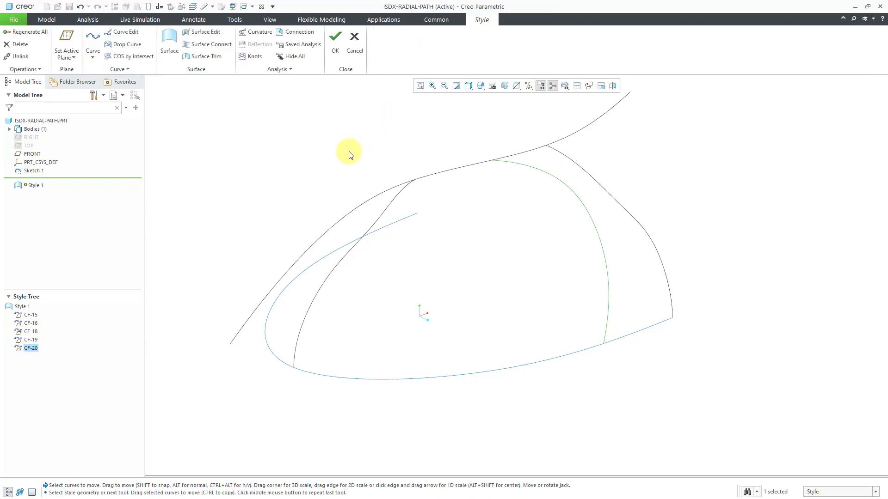
# Slide and rotate CF-20 with the move jack to sit between the interior curves, then accept.
pyautogui.click(117, 69)
pyautogui.click(129, 141)
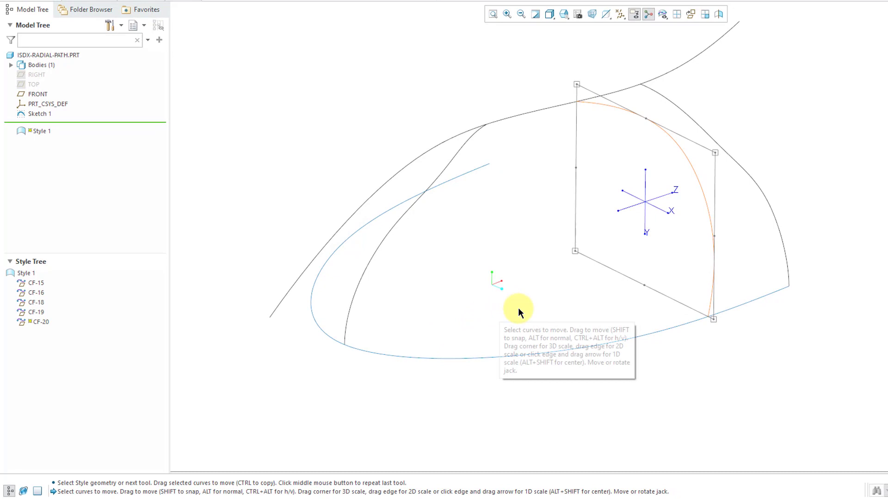
pyautogui.moveTo(636, 214); pyautogui.dragTo(565, 208)
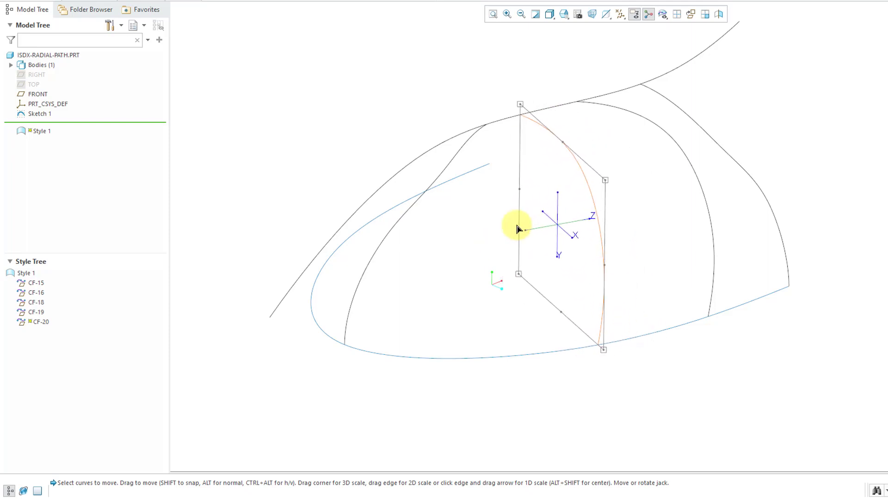
pyautogui.moveTo(518, 229); pyautogui.dragTo(523, 231)
pyautogui.moveTo(539, 275)
pyautogui.mouseDown(button='middle')
pyautogui.moveTo(560, 248)
pyautogui.moveTo(553, 272)
pyautogui.moveTo(546, 261)
pyautogui.mouseUp(button='middle')
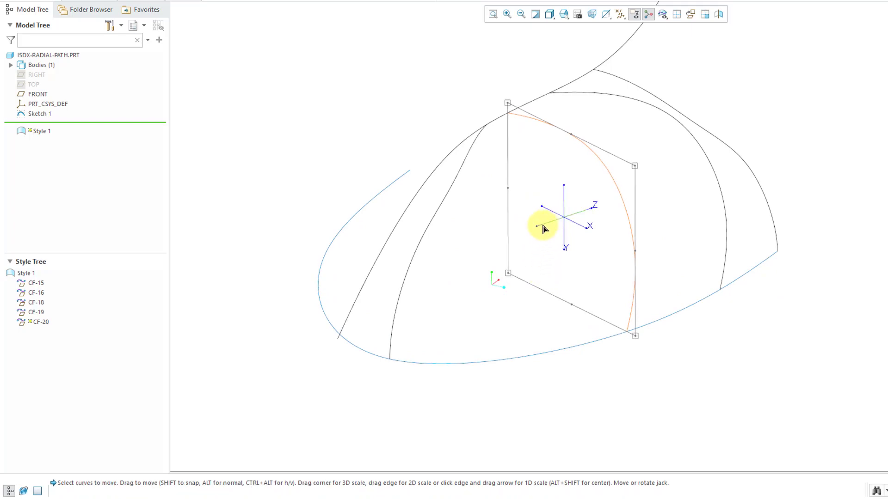
pyautogui.moveTo(539, 223); pyautogui.dragTo(516, 238)
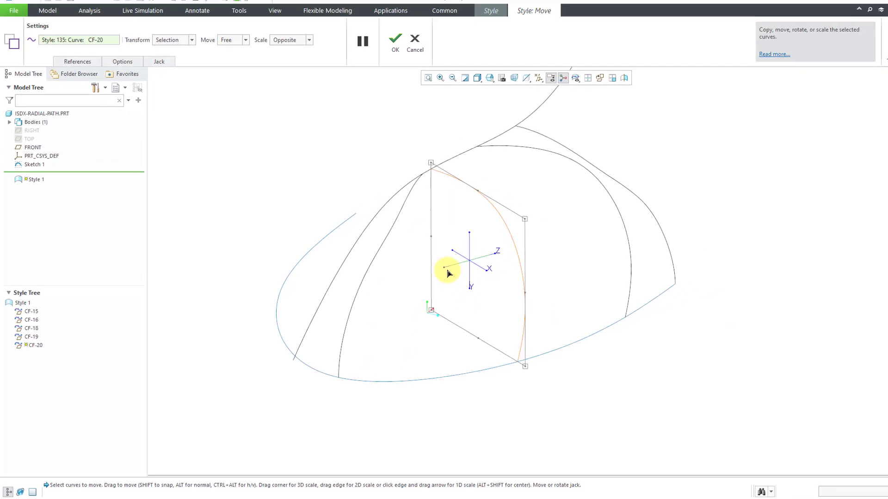
pyautogui.moveTo(448, 273); pyautogui.dragTo(449, 273)
pyautogui.click(77, 64)
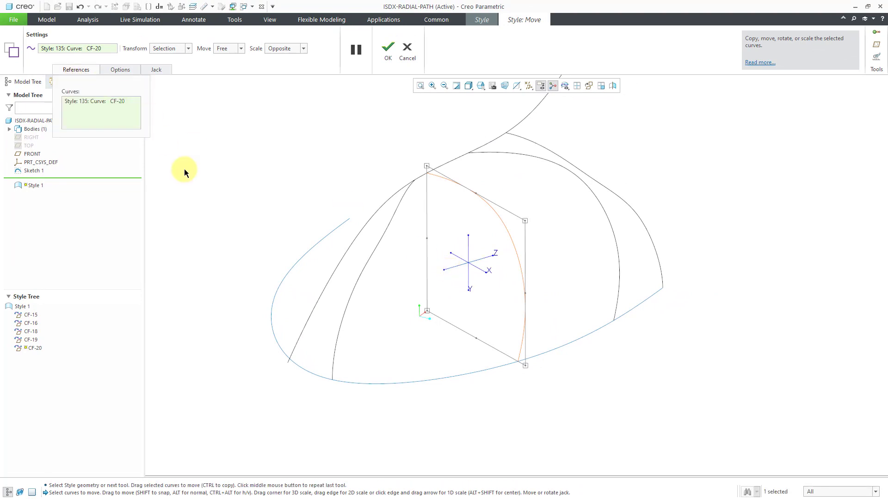
pyautogui.click(120, 70)
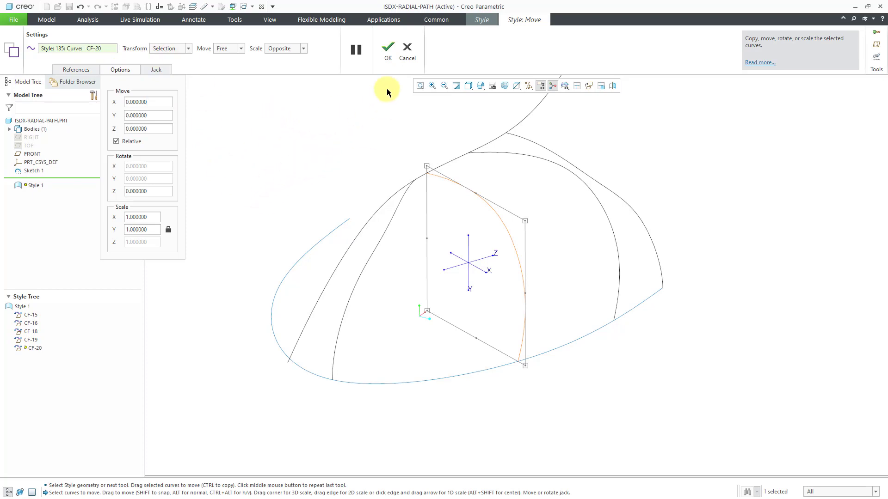
pyautogui.click(388, 55)
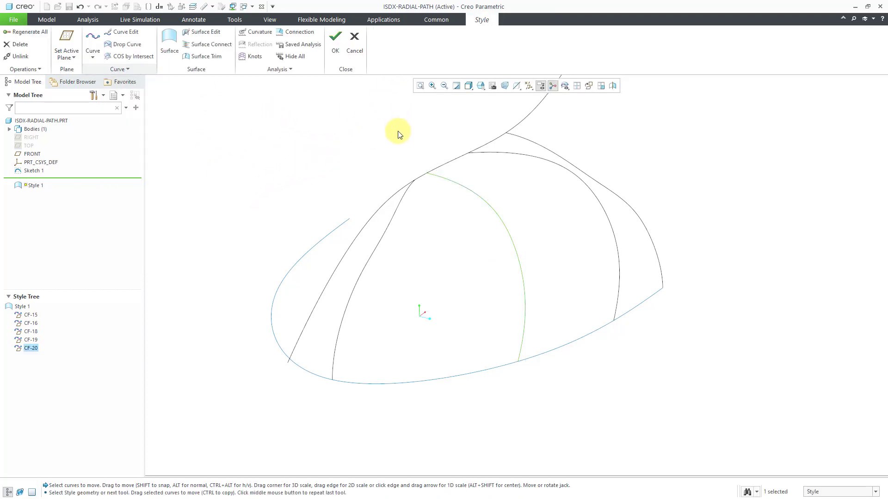
# Bring up the canvas shortcut menu to begin a new style surface.
pyautogui.moveTo(378, 137)
pyautogui.mouseDown(button='middle')
pyautogui.moveTo(353, 138)
pyautogui.moveTo(353, 149)
pyautogui.moveTo(370, 154)
pyautogui.moveTo(364, 147)
pyautogui.mouseUp(button='middle')
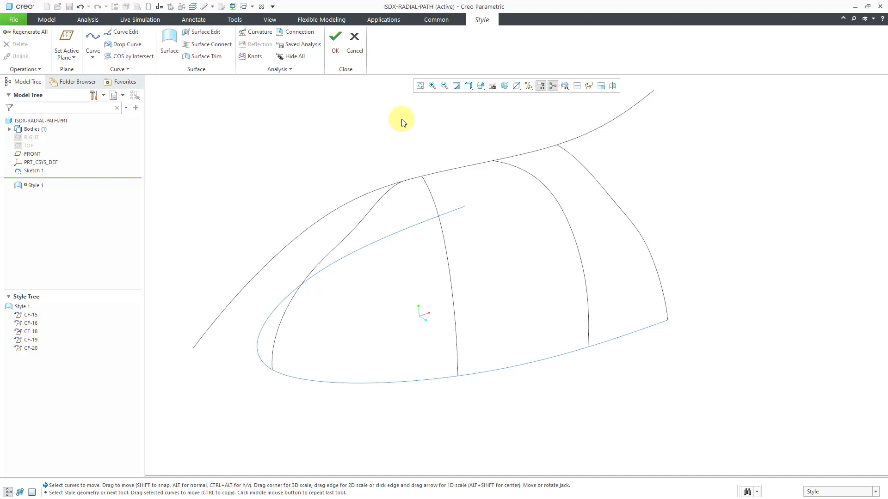
pyautogui.rightClick(276, 144)
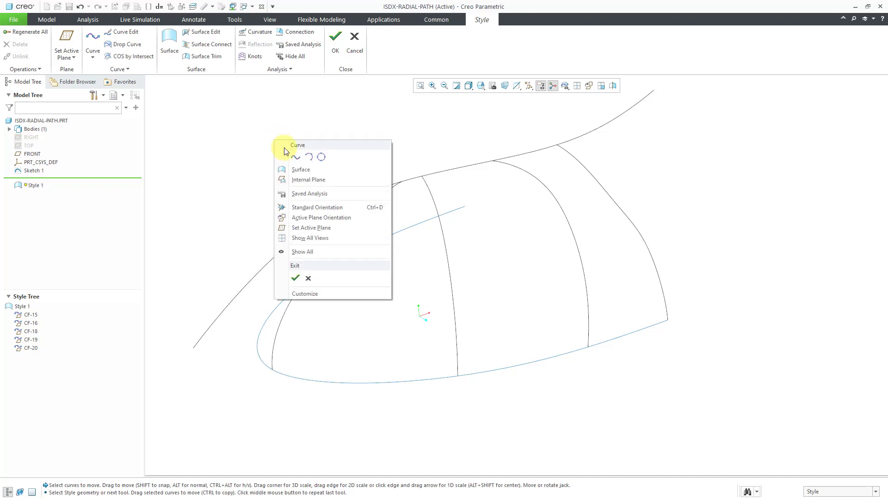
# Start boundary surface SF-21, picking CF-15, CF-18 and the sketched bottom curve as chains 1–3.
pyautogui.click(300, 170)
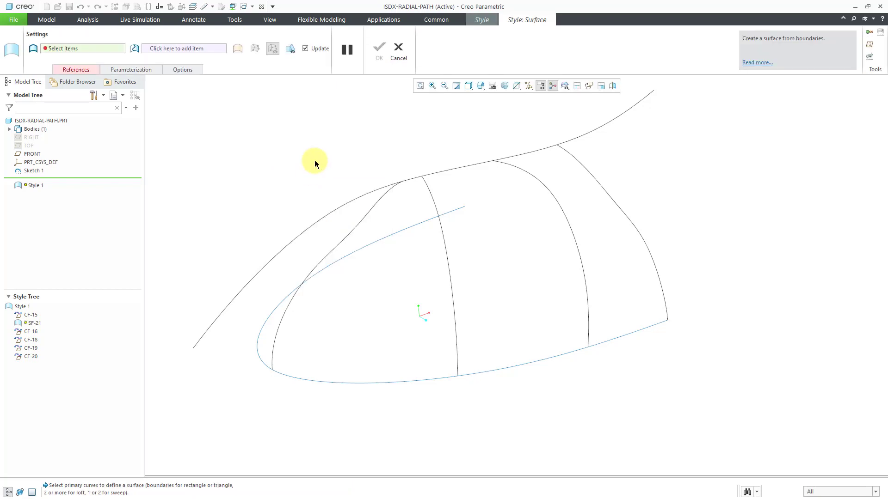
pyautogui.click(581, 135)
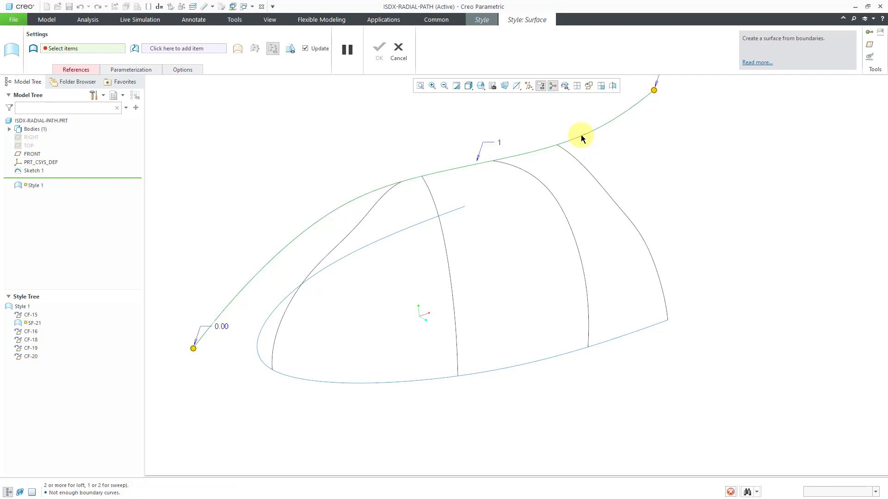
pyautogui.click(88, 72)
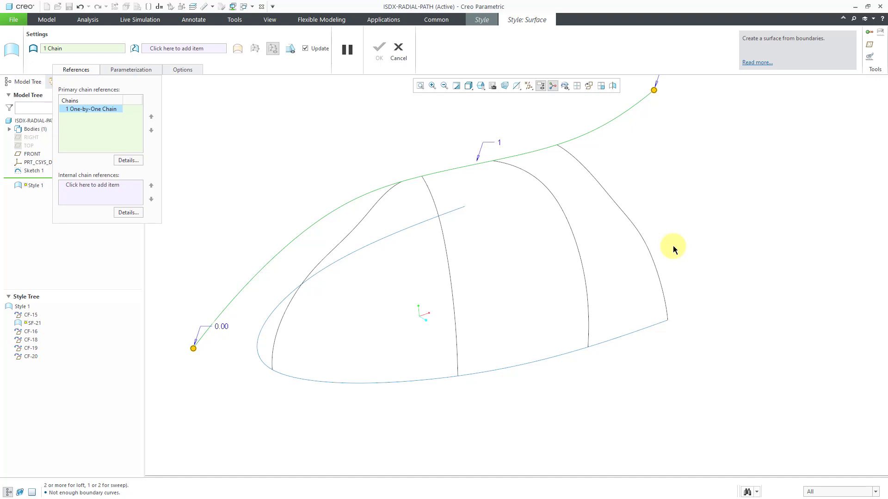
pyautogui.keyDown('ctrl'); pyautogui.click(646, 248); pyautogui.keyUp('ctrl')
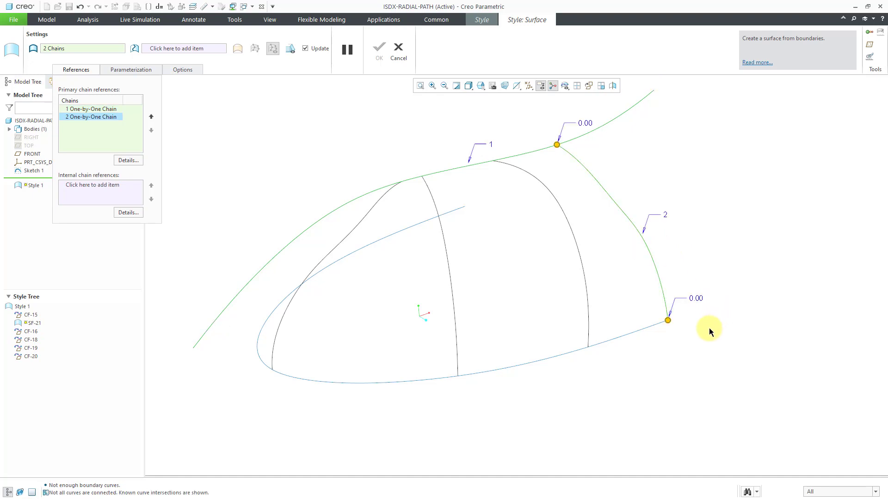
pyautogui.keyDown('ctrl'); pyautogui.click(626, 338); pyautogui.keyUp('ctrl')
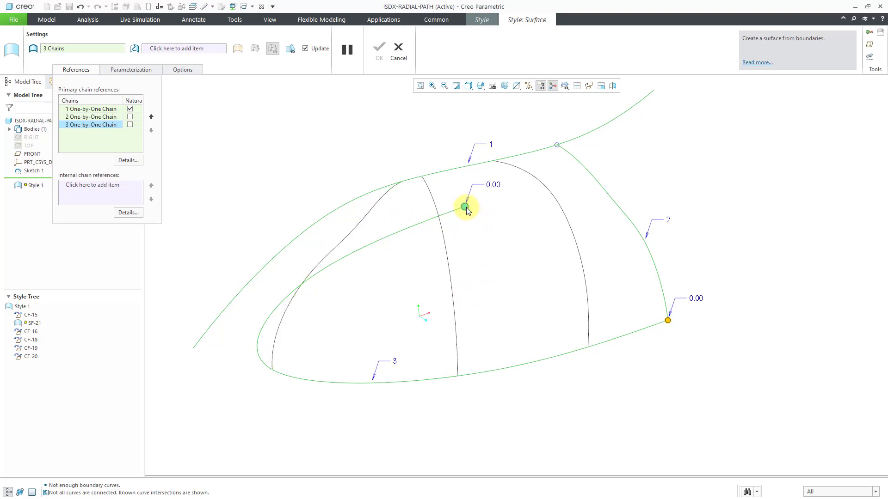
# Drag the bottom boundary chain's endpoint along its curve to adjust its extent.
pyautogui.moveTo(466, 208); pyautogui.dragTo(258, 334)
pyautogui.moveTo(332, 342); pyautogui.dragTo(345, 330, button='middle')
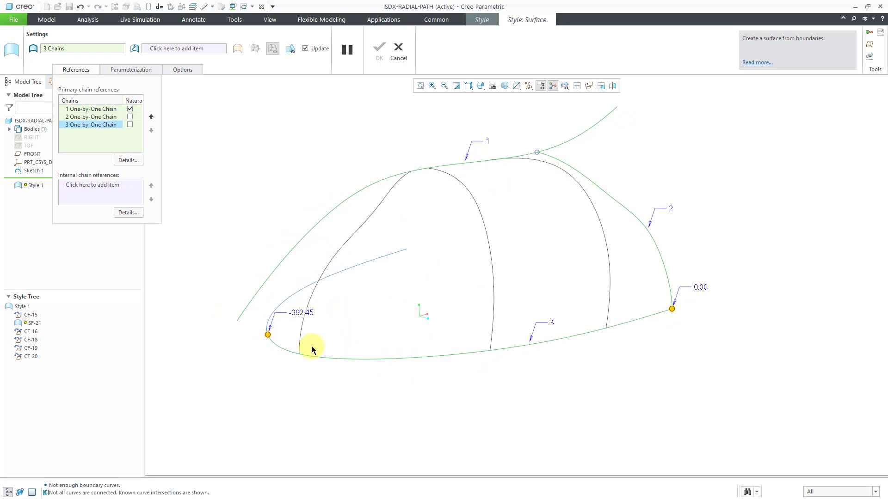
pyautogui.moveTo(266, 335); pyautogui.dragTo(301, 343)
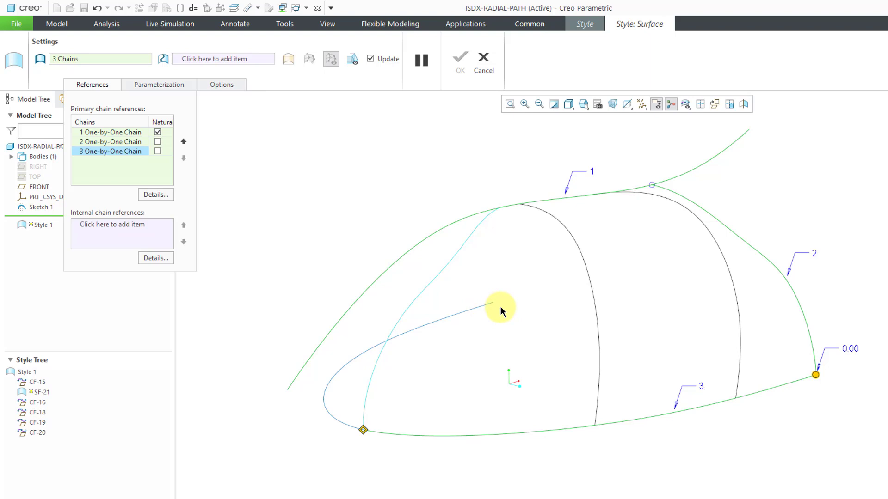
# Add the remaining curve as boundary chain 4 and orbit to inspect the surface preview.
pyautogui.click(434, 282)
pyautogui.moveTo(543, 312)
pyautogui.mouseDown(button='middle')
pyautogui.moveTo(548, 299)
pyautogui.moveTo(531, 291)
pyautogui.moveTo(634, 286)
pyautogui.moveTo(615, 287)
pyautogui.moveTo(581, 265)
pyautogui.moveTo(554, 299)
pyautogui.moveTo(622, 293)
pyautogui.moveTo(616, 301)
pyautogui.moveTo(567, 299)
pyautogui.moveTo(563, 314)
pyautogui.moveTo(556, 282)
pyautogui.moveTo(578, 310)
pyautogui.moveTo(563, 311)
pyautogui.moveTo(562, 319)
pyautogui.moveTo(577, 307)
pyautogui.moveTo(570, 317)
pyautogui.mouseUp(button='middle')
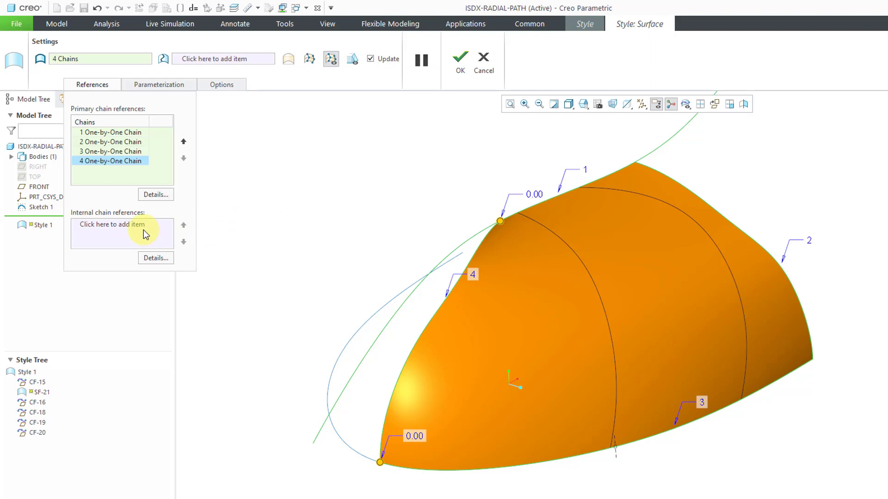
# Add the rear and middle radial curves as internal chains, then accept surface SF-21.
pyautogui.rightClick(288, 177)
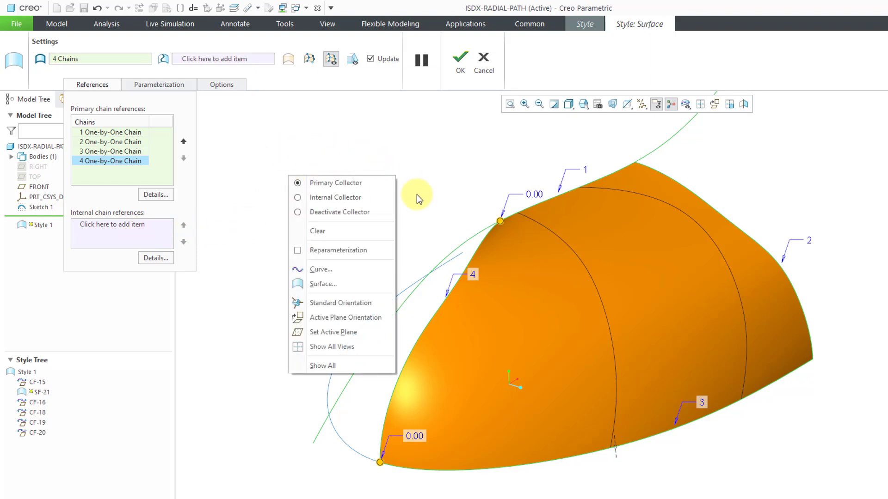
pyautogui.click(344, 197)
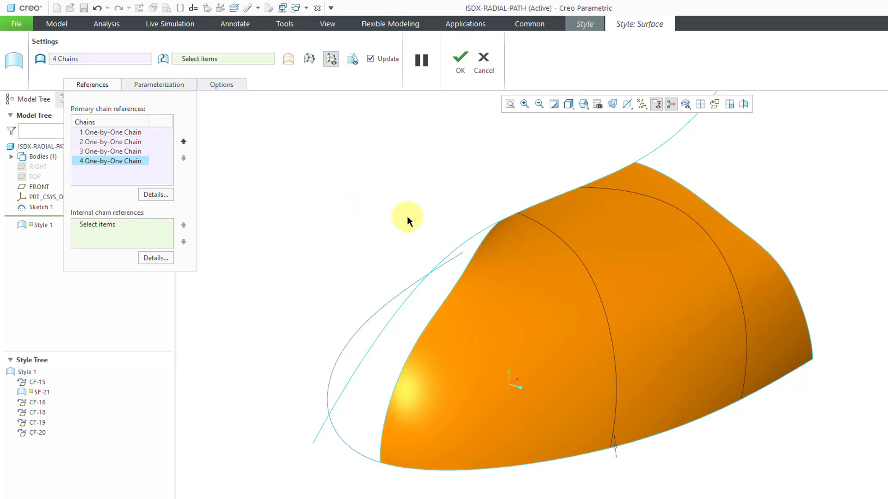
pyautogui.moveTo(408, 214)
pyautogui.mouseDown(button='middle')
pyautogui.moveTo(410, 196)
pyautogui.moveTo(424, 207)
pyautogui.mouseUp(button='middle')
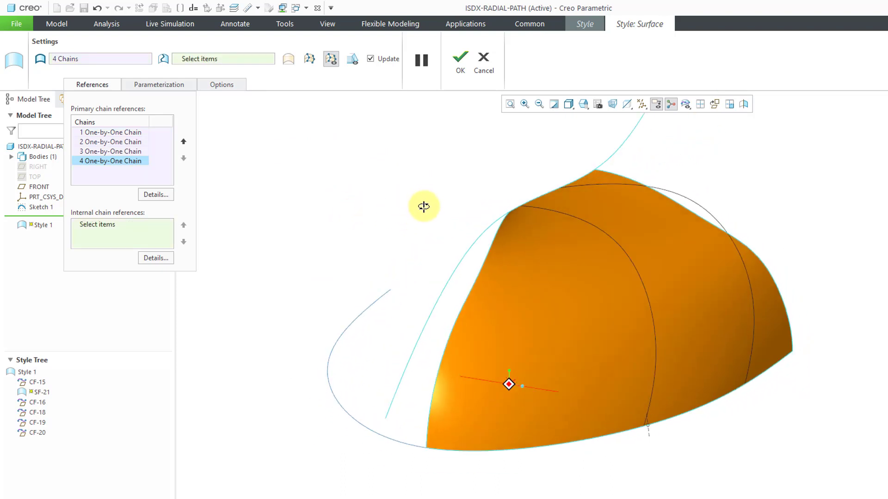
pyautogui.click(703, 205)
pyautogui.moveTo(783, 186)
pyautogui.mouseDown(button='middle')
pyautogui.moveTo(810, 172)
pyautogui.moveTo(731, 163)
pyautogui.moveTo(738, 174)
pyautogui.moveTo(813, 182)
pyautogui.moveTo(830, 166)
pyautogui.moveTo(796, 193)
pyautogui.mouseUp(button='middle')
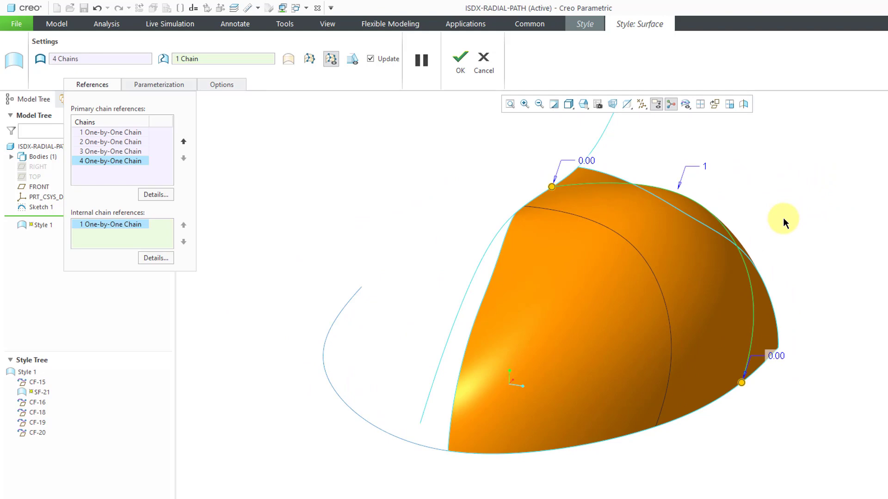
pyautogui.keyDown('ctrl'); pyautogui.click(659, 287); pyautogui.keyUp('ctrl')
pyautogui.moveTo(733, 252)
pyautogui.mouseDown(button='middle')
pyautogui.moveTo(664, 252)
pyautogui.moveTo(782, 240)
pyautogui.moveTo(755, 248)
pyautogui.moveTo(745, 266)
pyautogui.moveTo(720, 265)
pyautogui.moveTo(755, 270)
pyautogui.moveTo(735, 262)
pyautogui.mouseUp(button='middle')
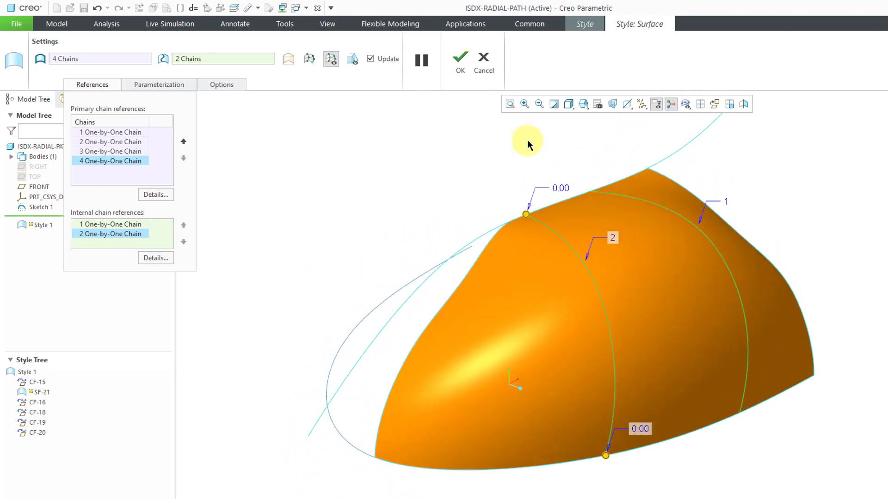
pyautogui.click(467, 68)
pyautogui.click(806, 197)
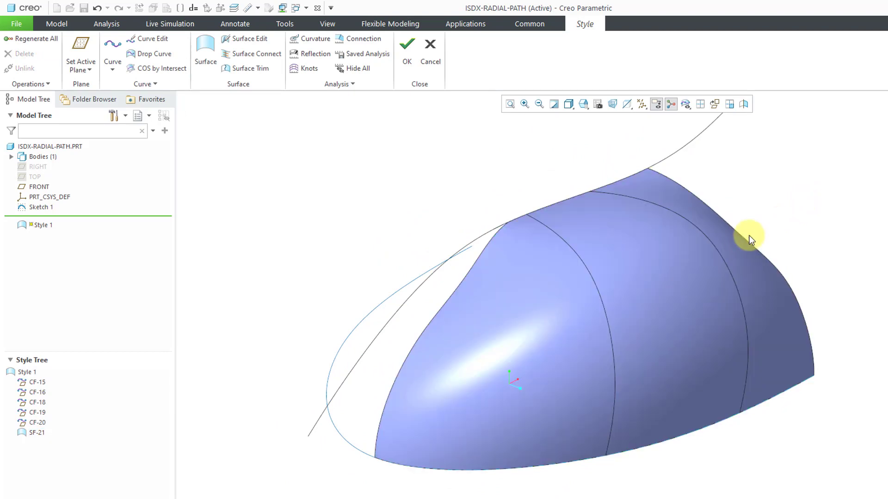
# Reshape nose boundary curve CF-19 by pulling it outward and shifting a point left.
pyautogui.moveTo(745, 234)
pyautogui.mouseDown(button='middle')
pyautogui.moveTo(786, 224)
pyautogui.moveTo(812, 230)
pyautogui.moveTo(745, 218)
pyautogui.moveTo(736, 234)
pyautogui.mouseUp(button='middle')
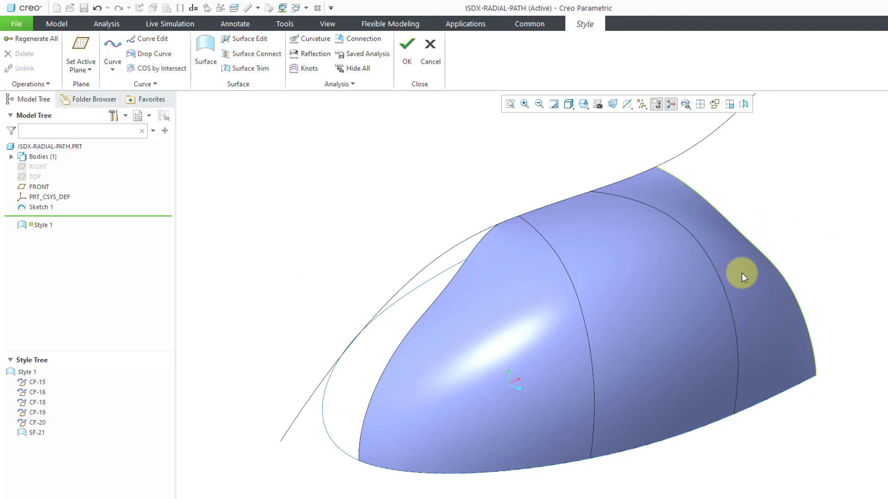
pyautogui.doubleClick(428, 311)
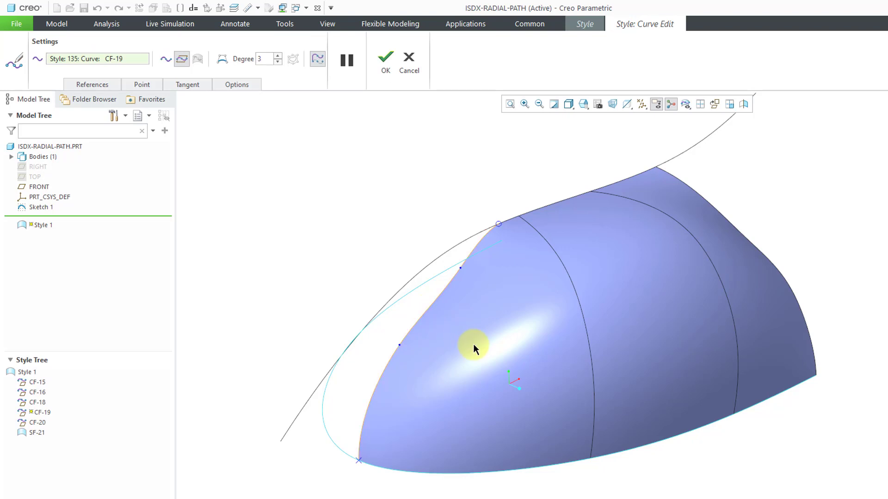
pyautogui.moveTo(473, 344); pyautogui.dragTo(450, 331, button='middle')
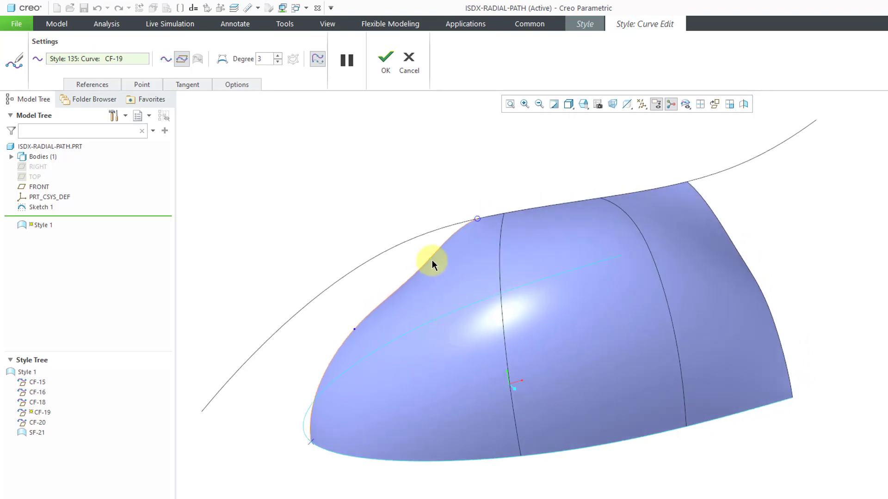
pyautogui.moveTo(431, 261); pyautogui.dragTo(416, 255)
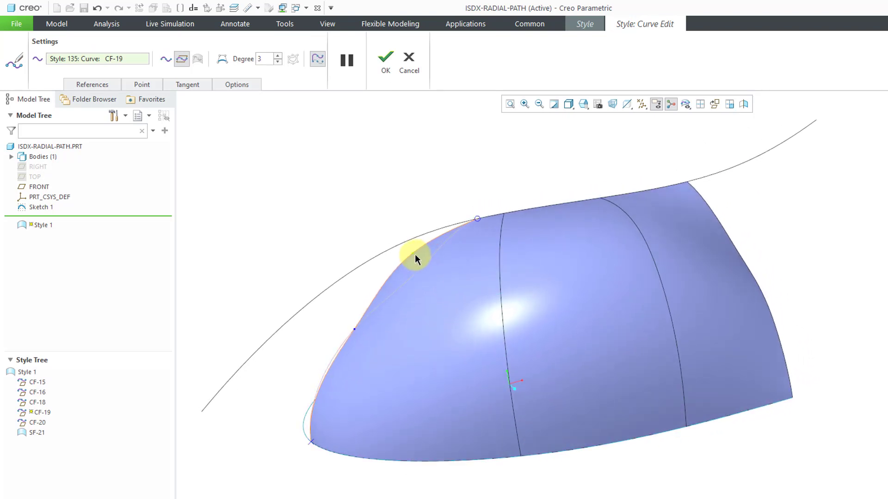
pyautogui.moveTo(415, 268); pyautogui.dragTo(449, 289, button='middle')
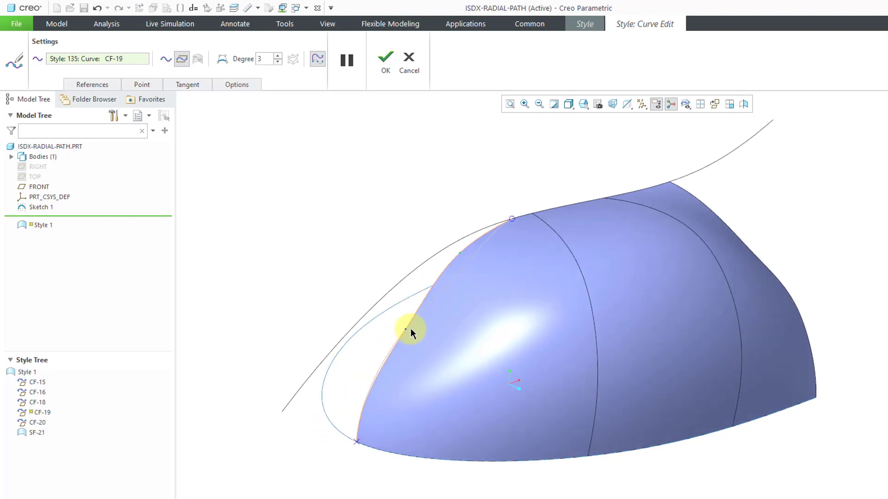
pyautogui.moveTo(410, 328); pyautogui.dragTo(395, 323)
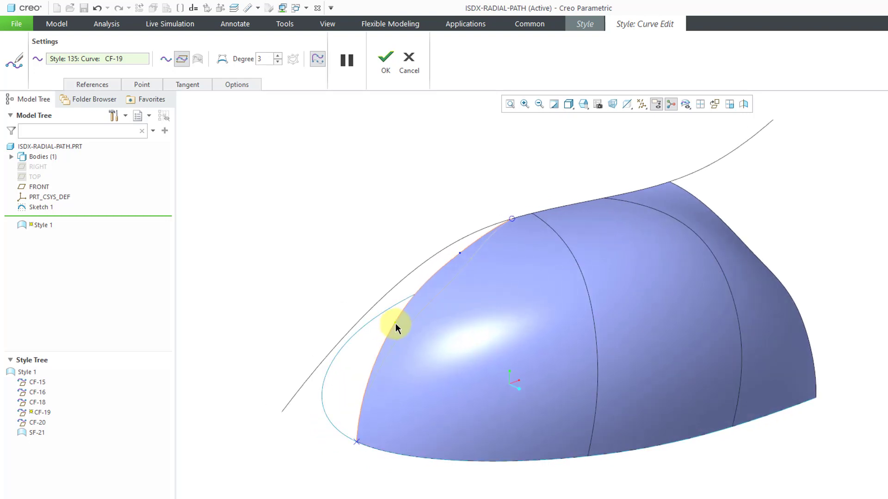
pyautogui.moveTo(573, 398)
pyautogui.mouseDown(button='middle')
pyautogui.moveTo(608, 359)
pyautogui.moveTo(598, 380)
pyautogui.mouseUp(button='middle')
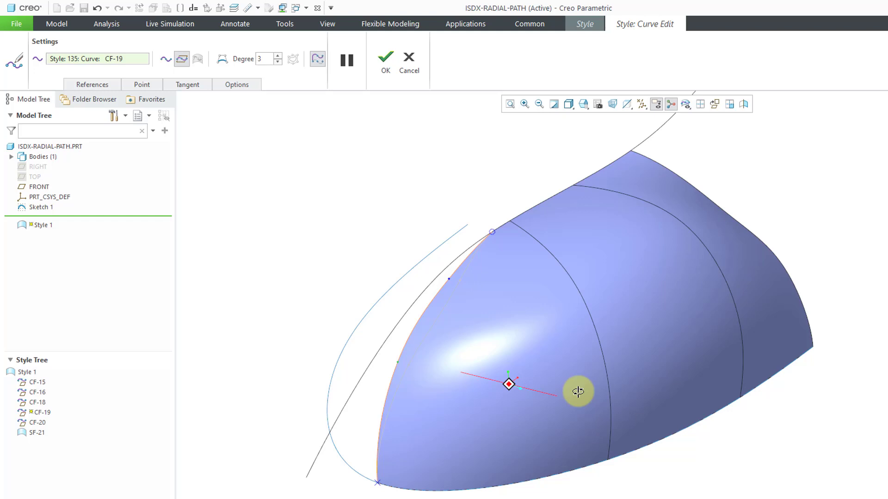
pyautogui.moveTo(577, 392); pyautogui.dragTo(581, 394, button='middle')
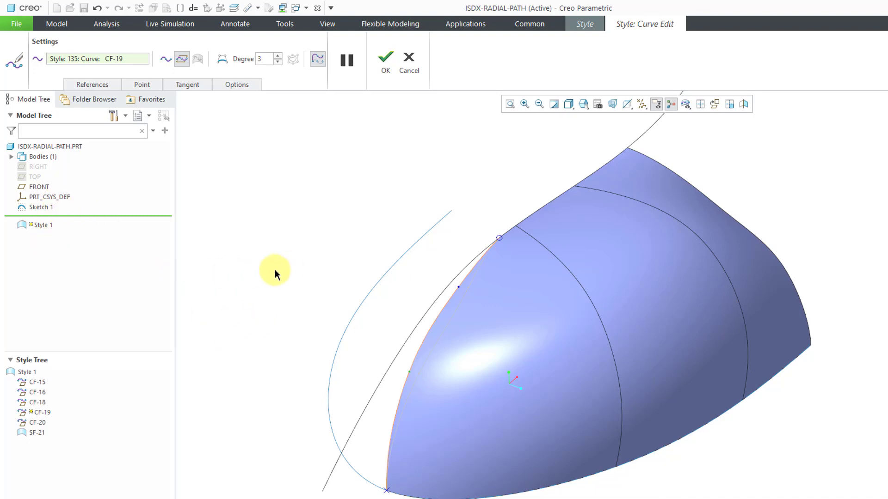
# Accept CF-19, then move a point of radial curve CF-16 up and left and accept it.
pyautogui.click(386, 59)
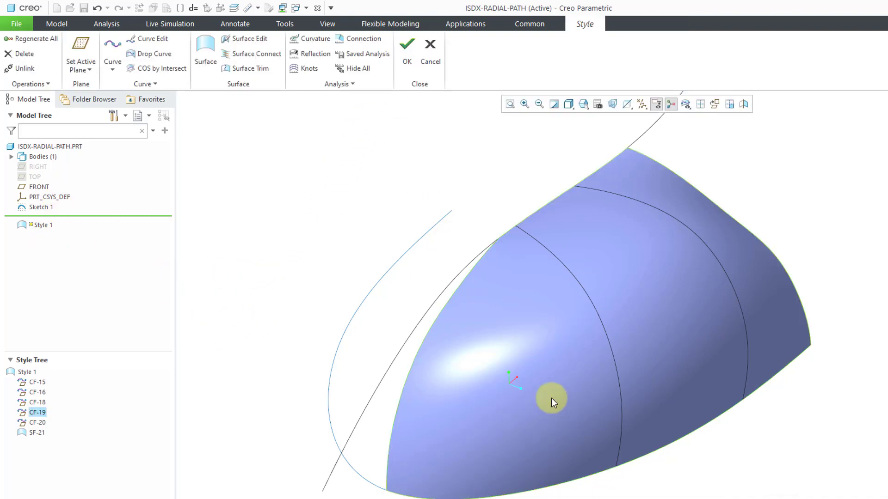
pyautogui.doubleClick(740, 298)
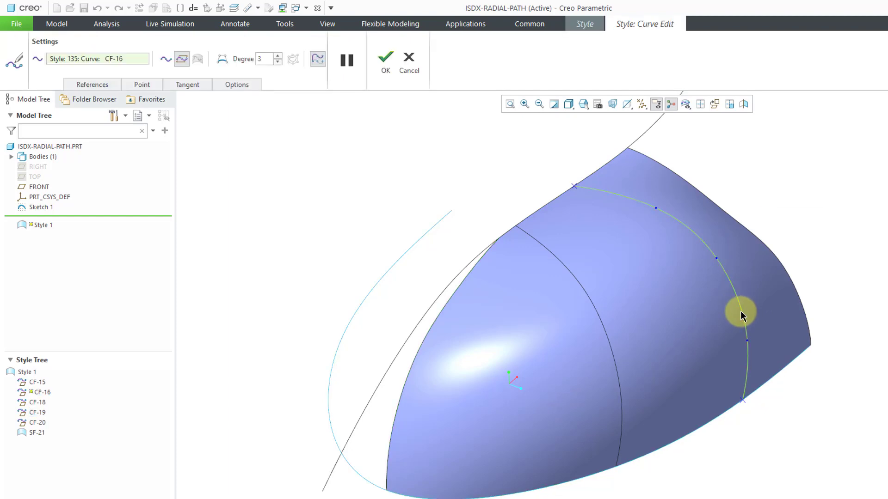
pyautogui.moveTo(747, 353); pyautogui.dragTo(755, 305, button='middle')
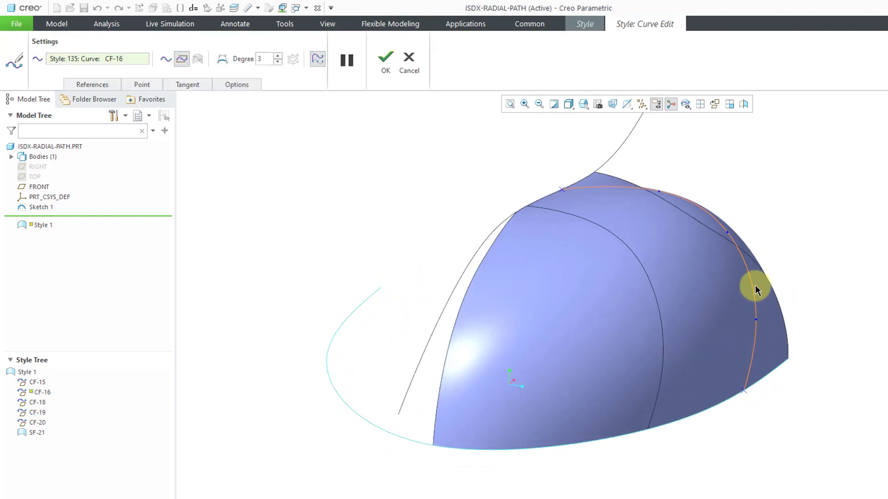
pyautogui.moveTo(728, 238); pyautogui.dragTo(708, 250)
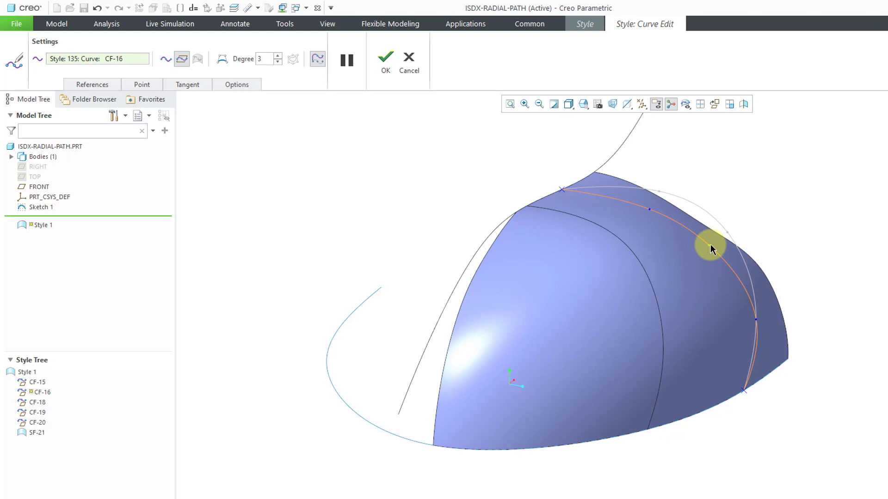
pyautogui.moveTo(753, 263); pyautogui.dragTo(775, 311, button='middle')
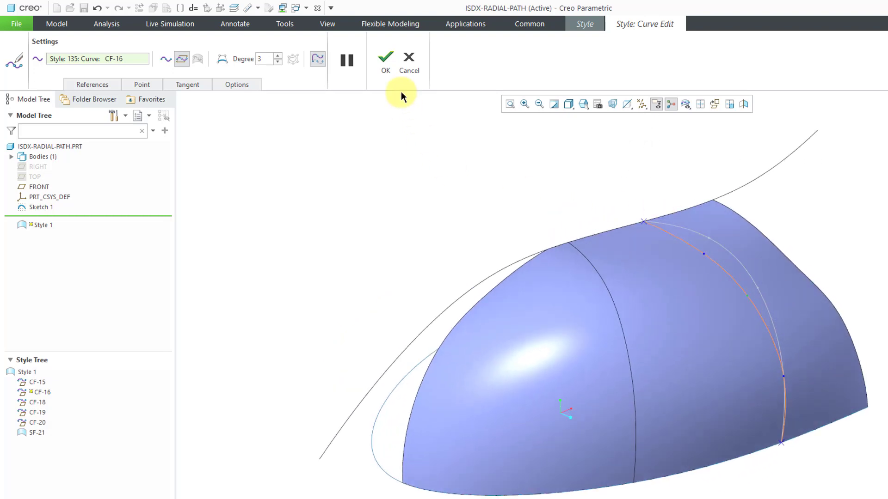
pyautogui.click(392, 68)
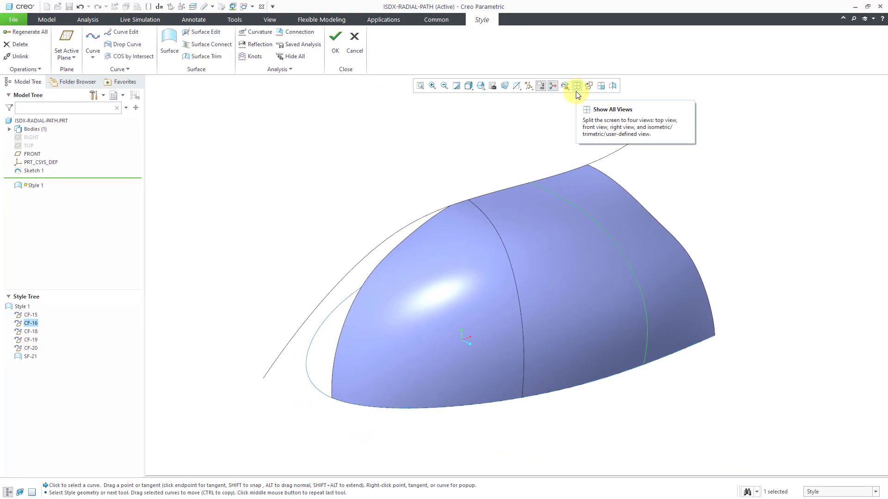
pyautogui.click(576, 89)
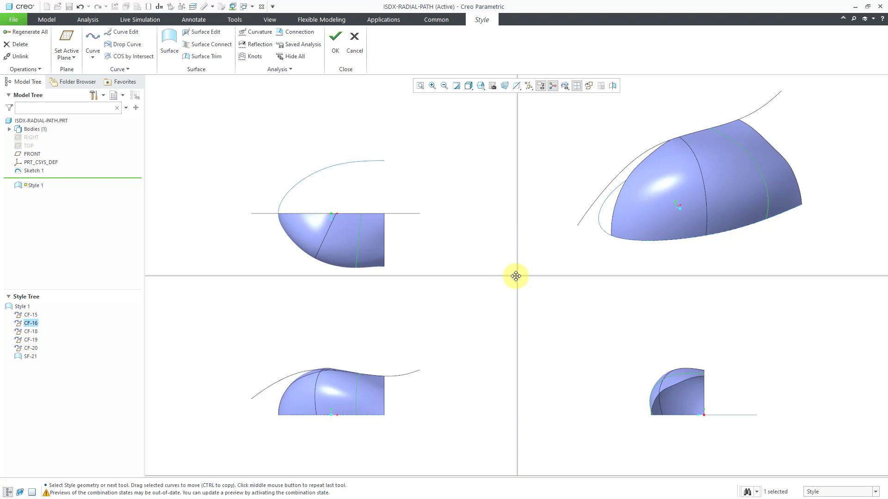
pyautogui.moveTo(515, 276); pyautogui.dragTo(468, 270)
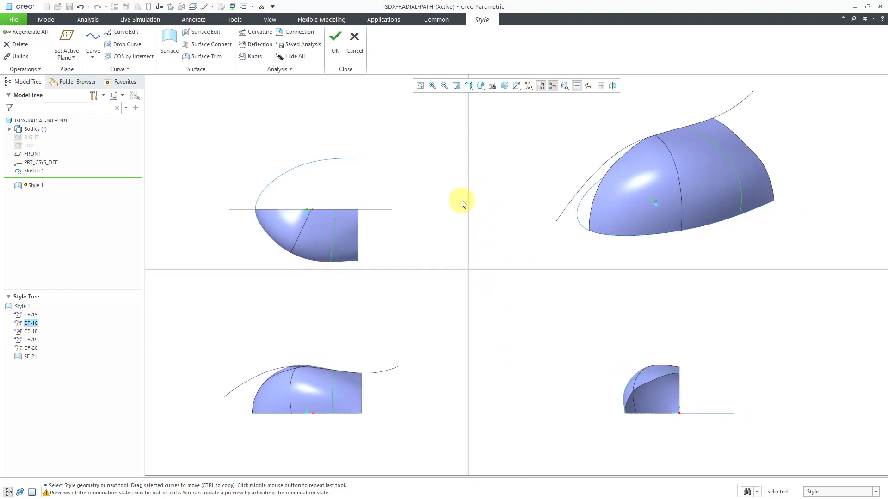
pyautogui.click(578, 88)
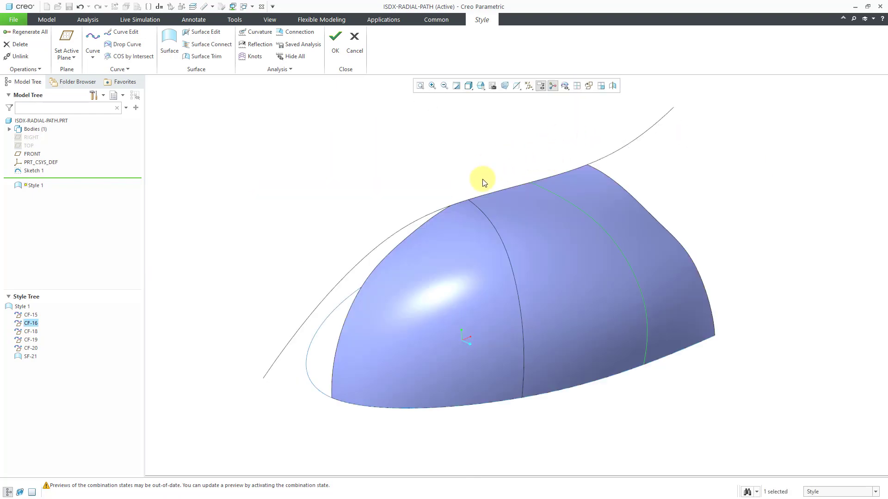
pyautogui.moveTo(482, 182)
pyautogui.mouseDown(button='middle')
pyautogui.moveTo(519, 172)
pyautogui.moveTo(481, 182)
pyautogui.mouseUp(button='middle')
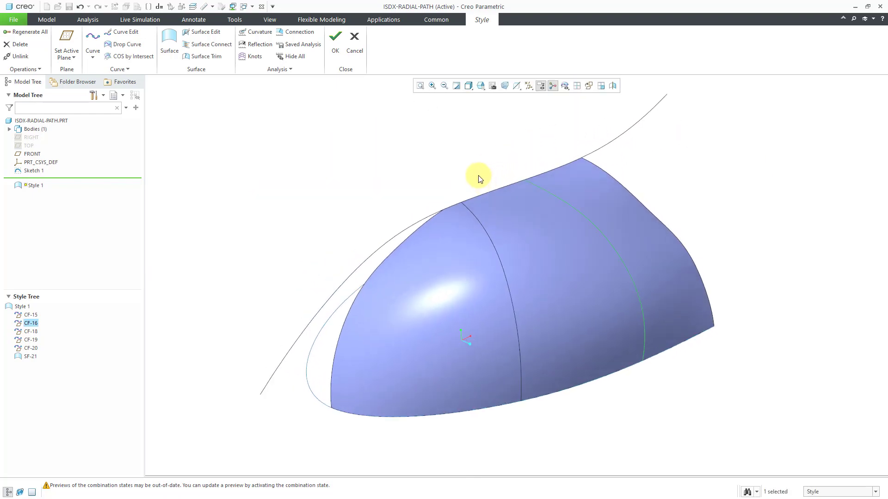